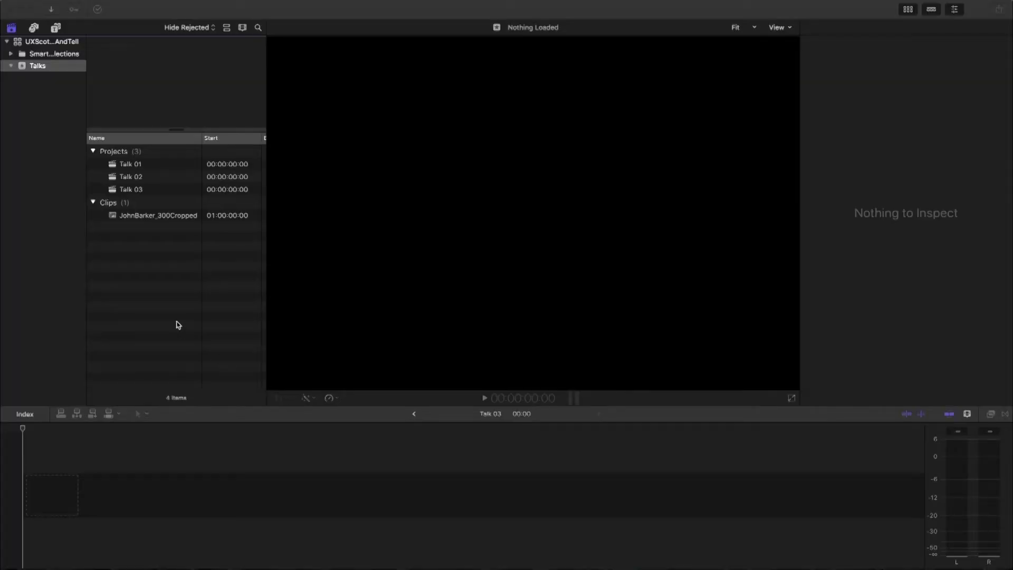
Step: Browse the Talk 01, 02 and 03 projects, load the empty Talk 03, then open its folder in Finder
left_click(82, 120)
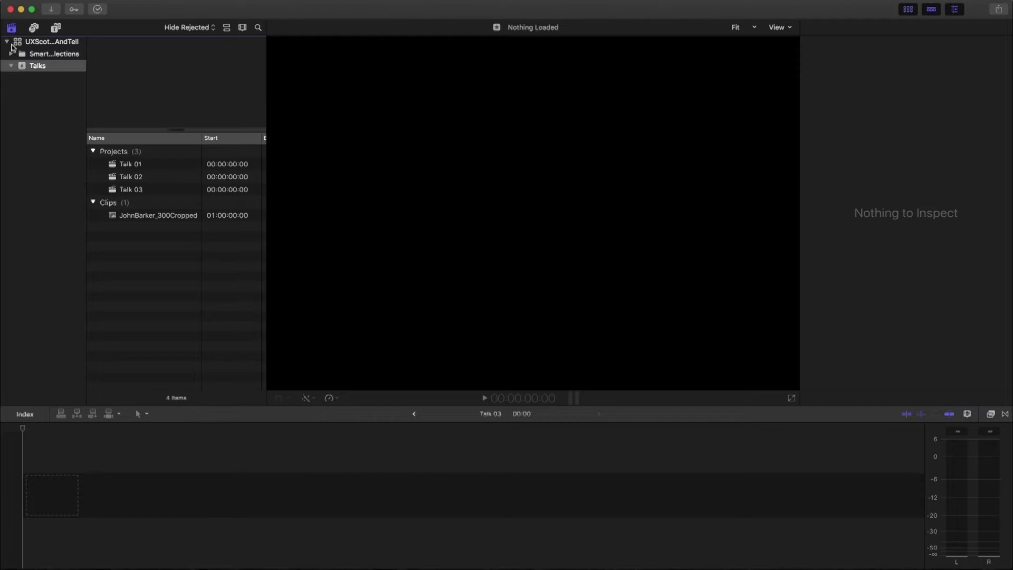
left_click(151, 165)
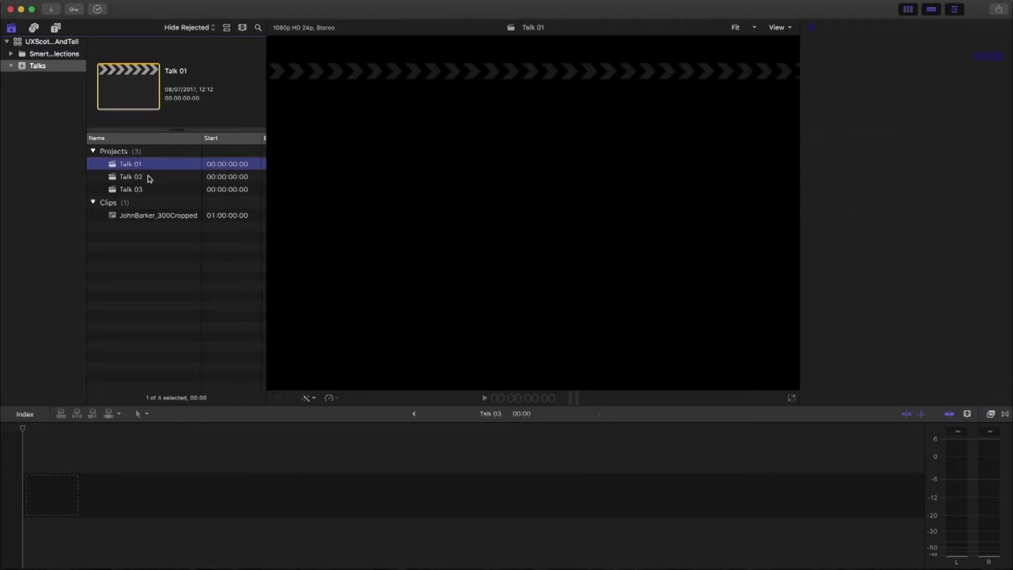
left_click(150, 177)
left_click(150, 189)
left_click(155, 164)
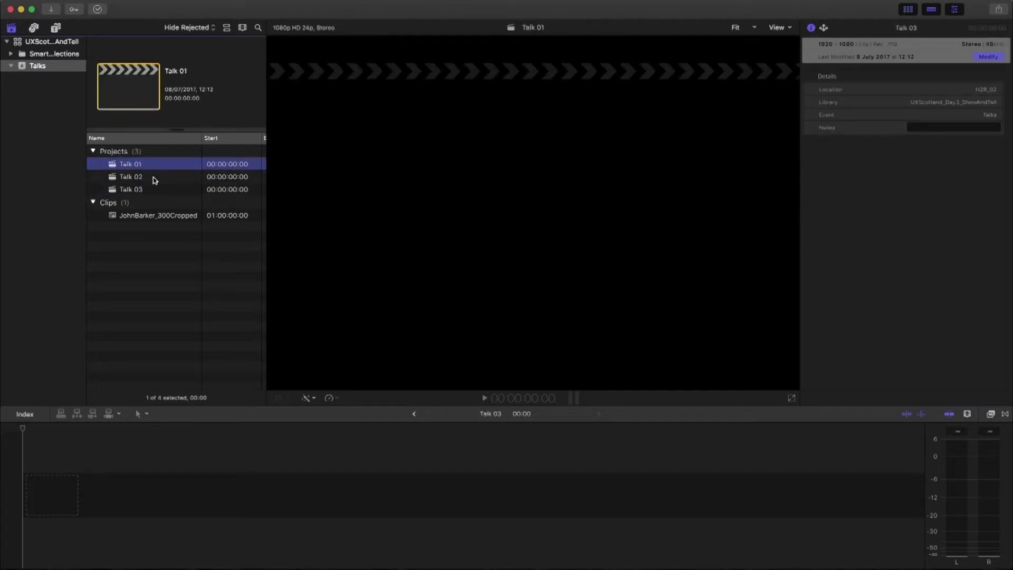
left_click(153, 176)
left_click(153, 190)
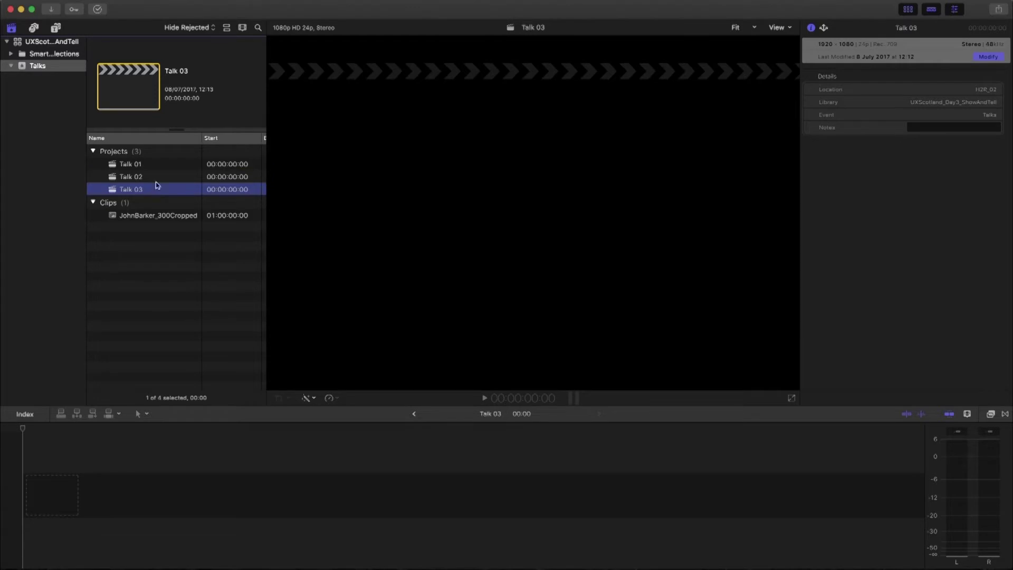
left_click(490, 548)
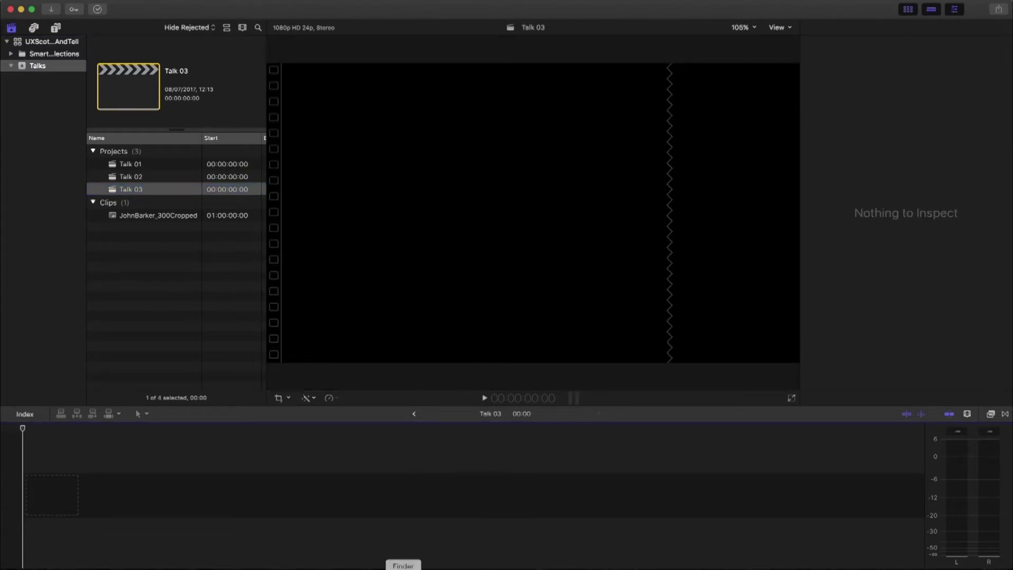
left_click(403, 568)
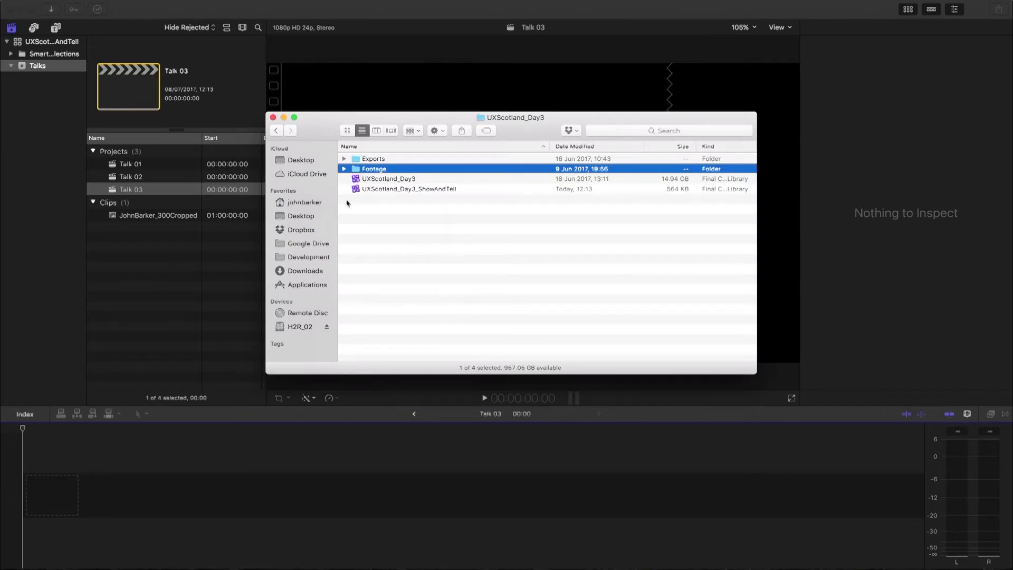
Step: Expand Footage, look through the C25 and XA10 folders, then expand Shuttle to list its movies
left_click(344, 169)
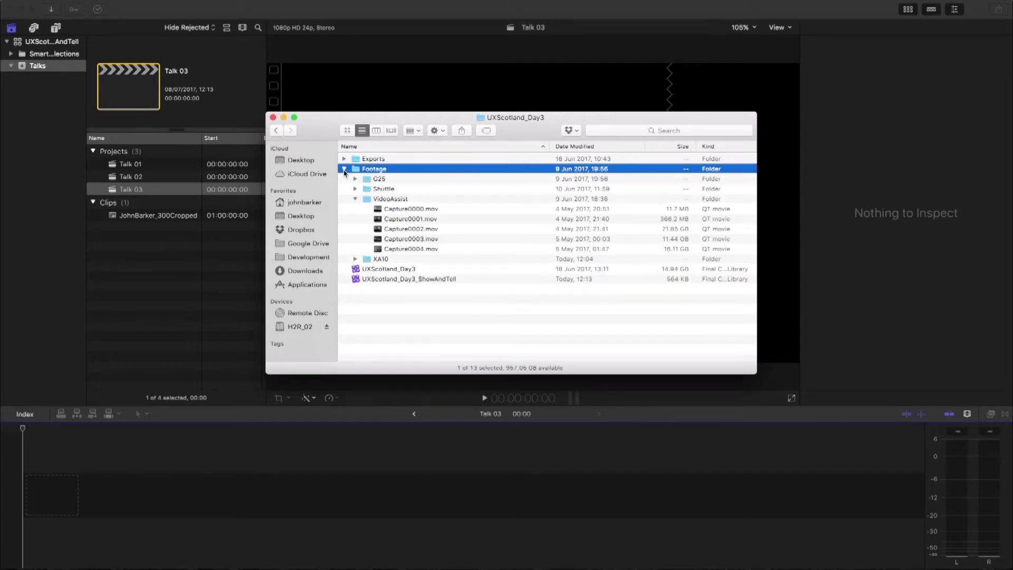
left_click(355, 199)
left_click(393, 180)
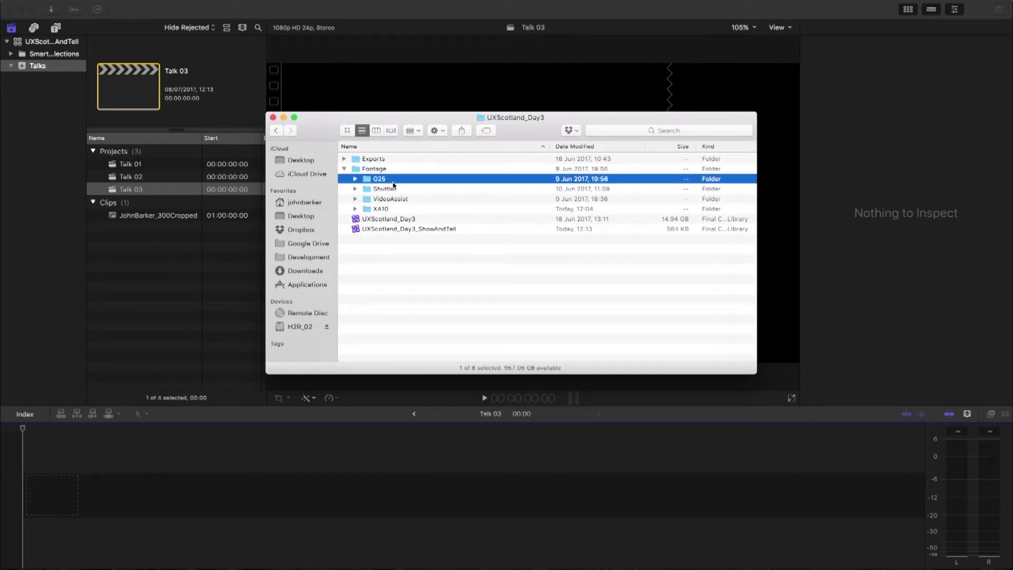
left_click(392, 209)
left_click(406, 180)
left_click(392, 210)
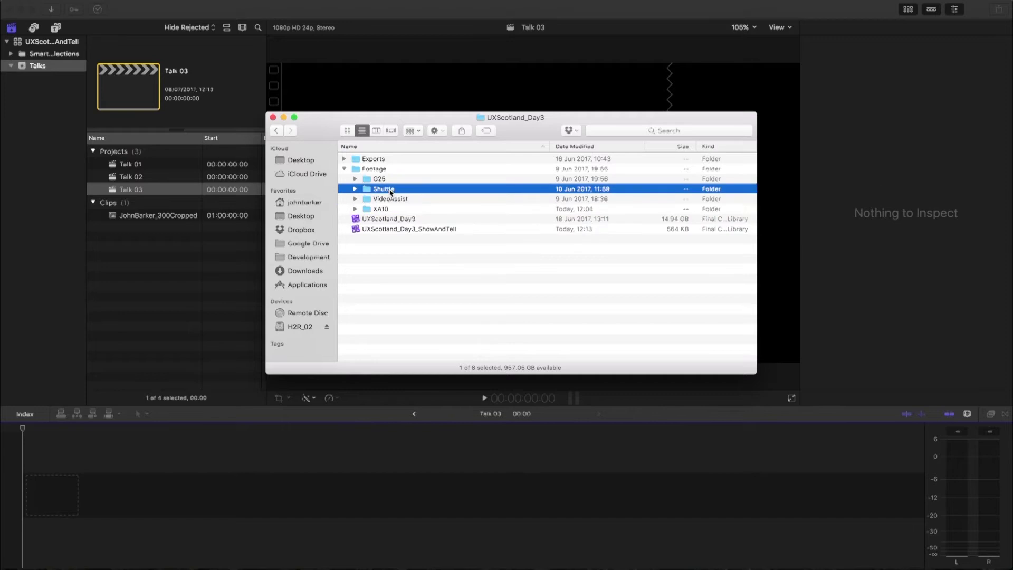
left_click(391, 189)
left_click(355, 189)
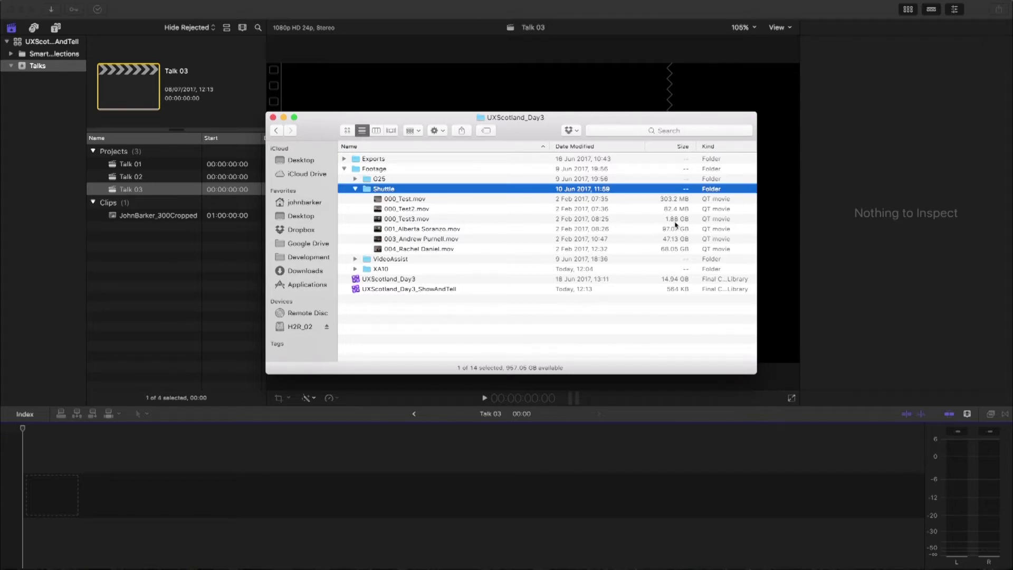
right_click(660, 230)
left_click(680, 274)
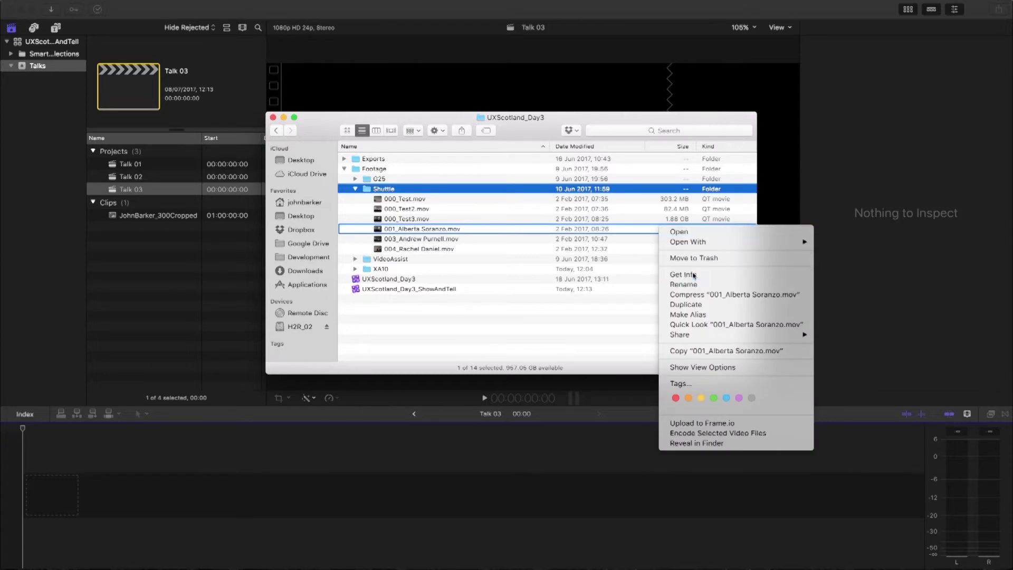
left_click_drag(109, 1, 549, 48)
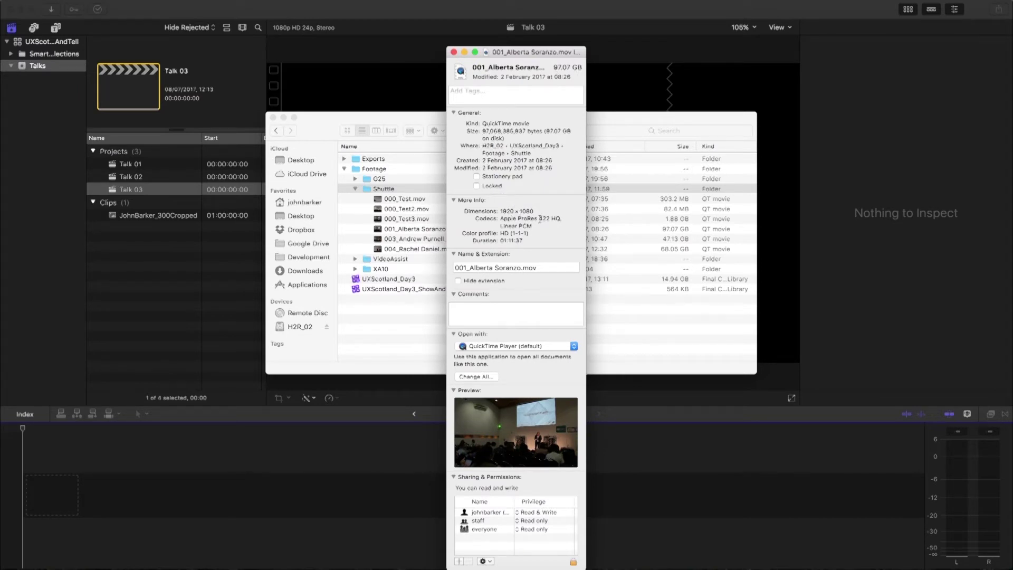
left_click_drag(501, 219, 561, 221)
left_click_drag(502, 241, 531, 240)
left_click(453, 52)
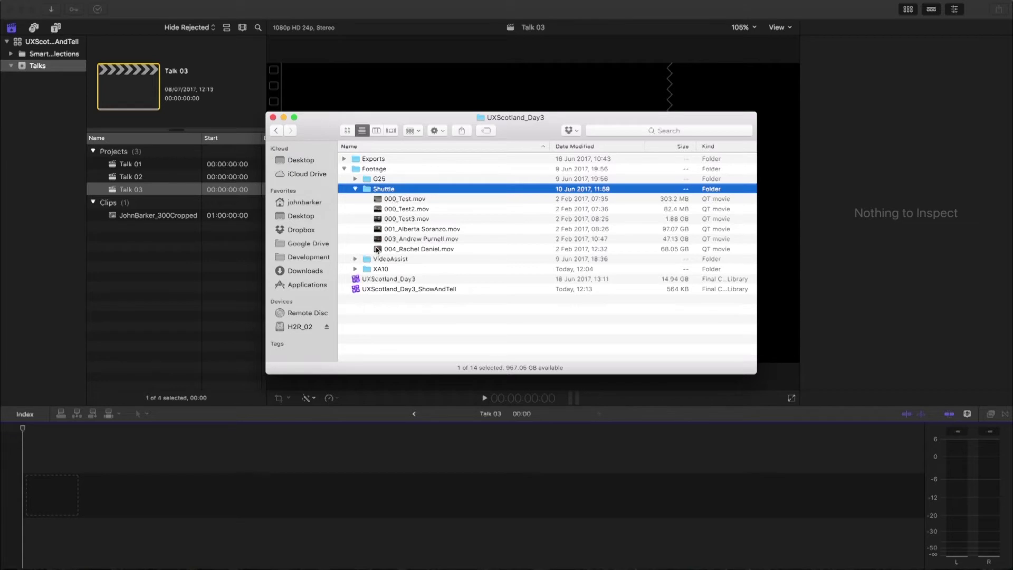
Step: Expand VideoAssist and check Capture0002.mov's Get Info: 21.85 GB, ProRes 422 Proxy, 01:11:35
left_click(356, 260)
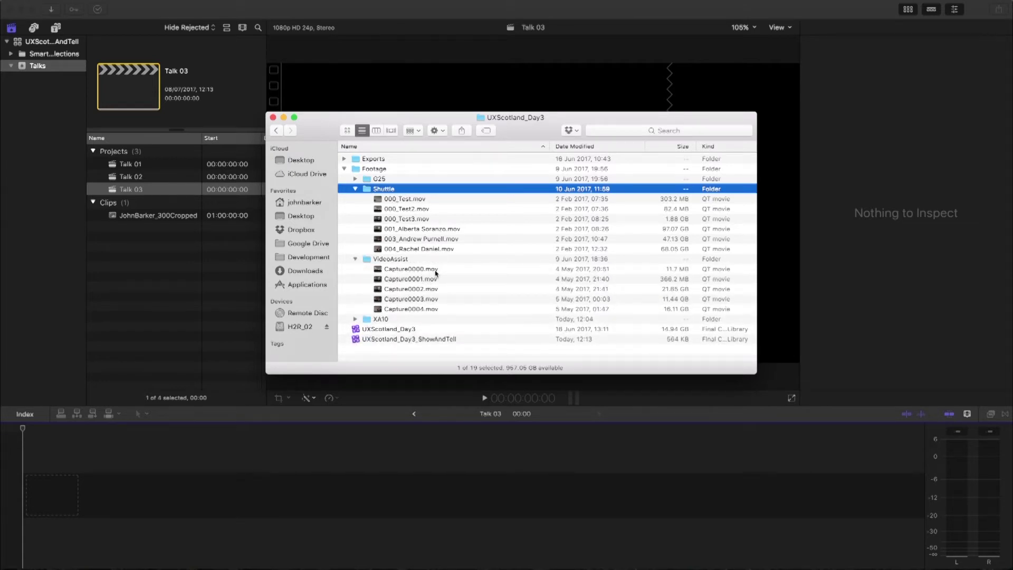
left_click(437, 290)
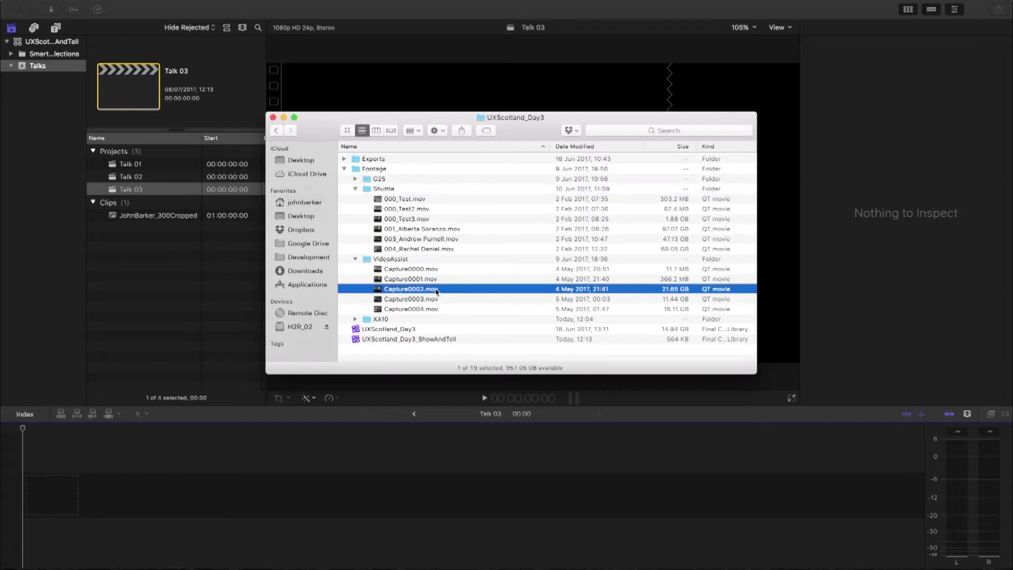
right_click(453, 290)
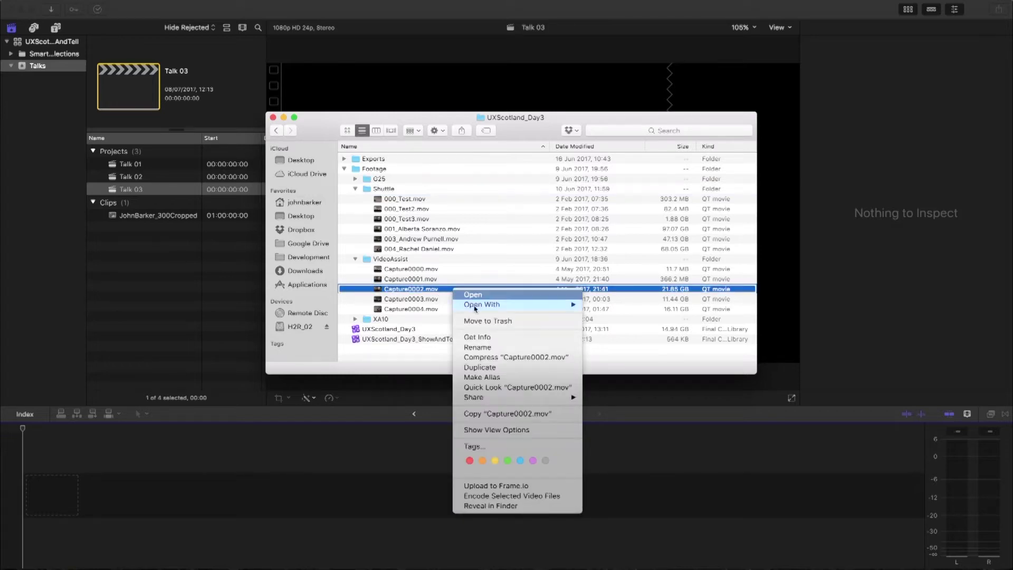
left_click(508, 342)
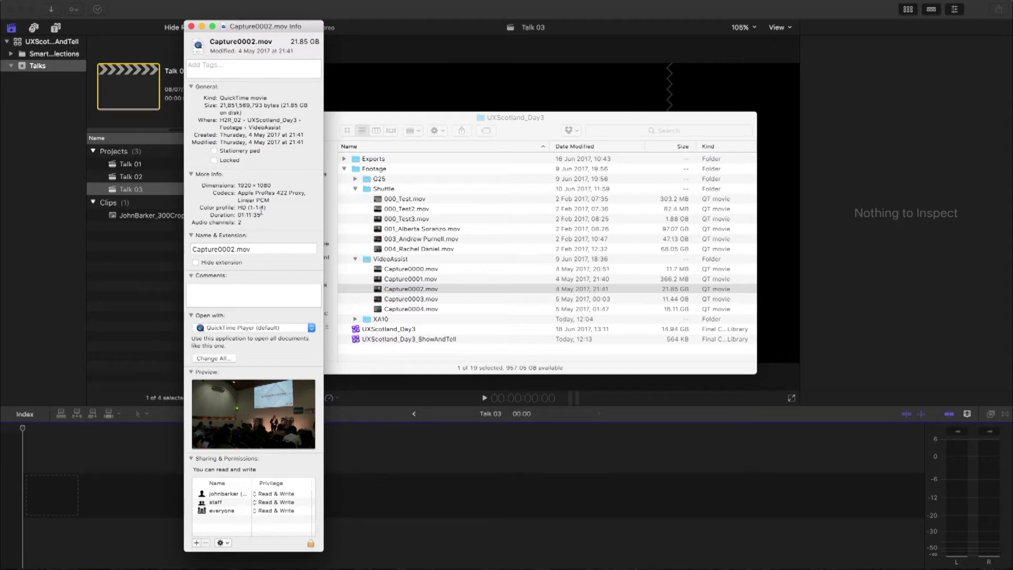
left_click_drag(238, 192, 304, 191)
left_click(215, 114)
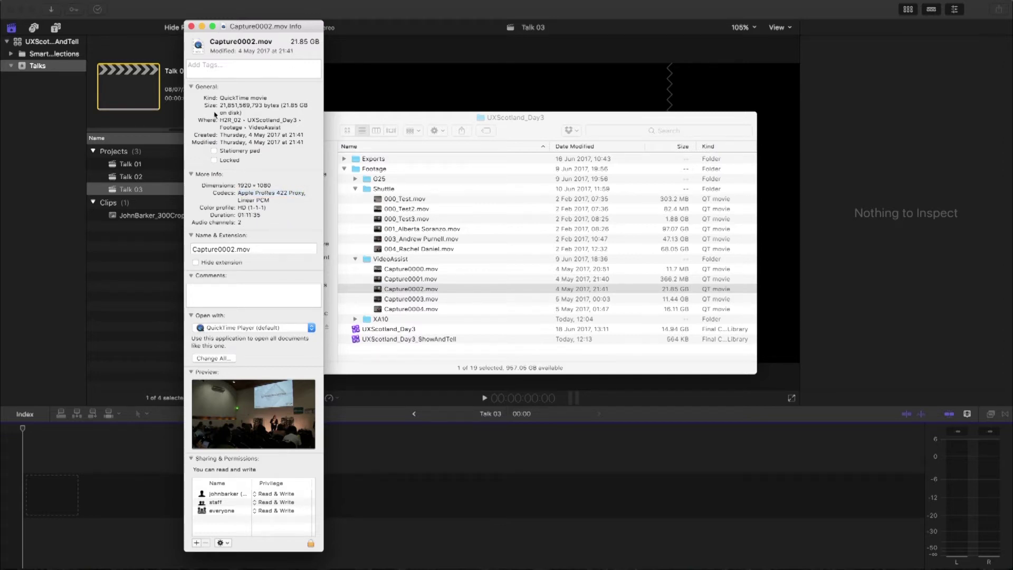
left_click(192, 26)
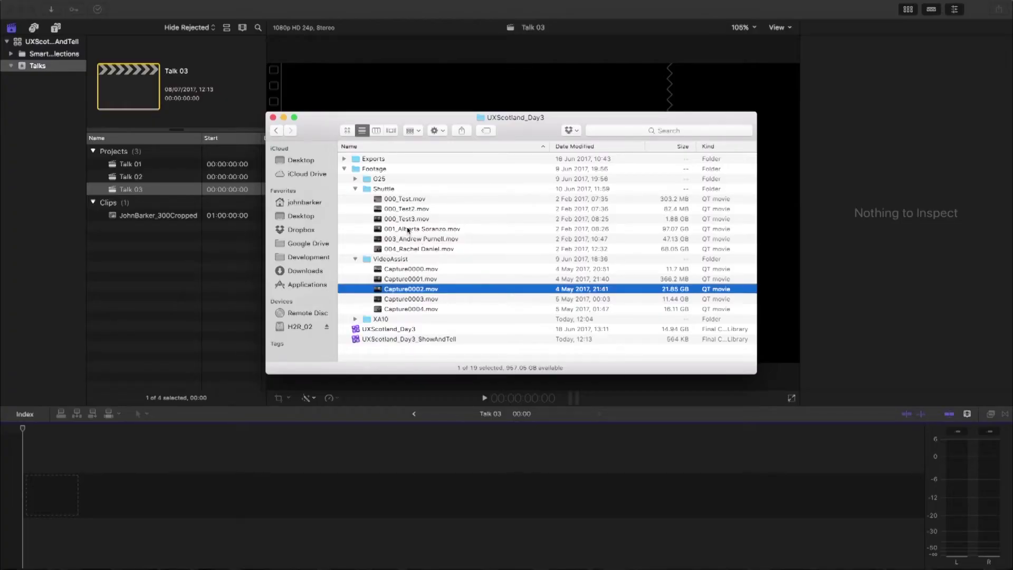
left_click(410, 229)
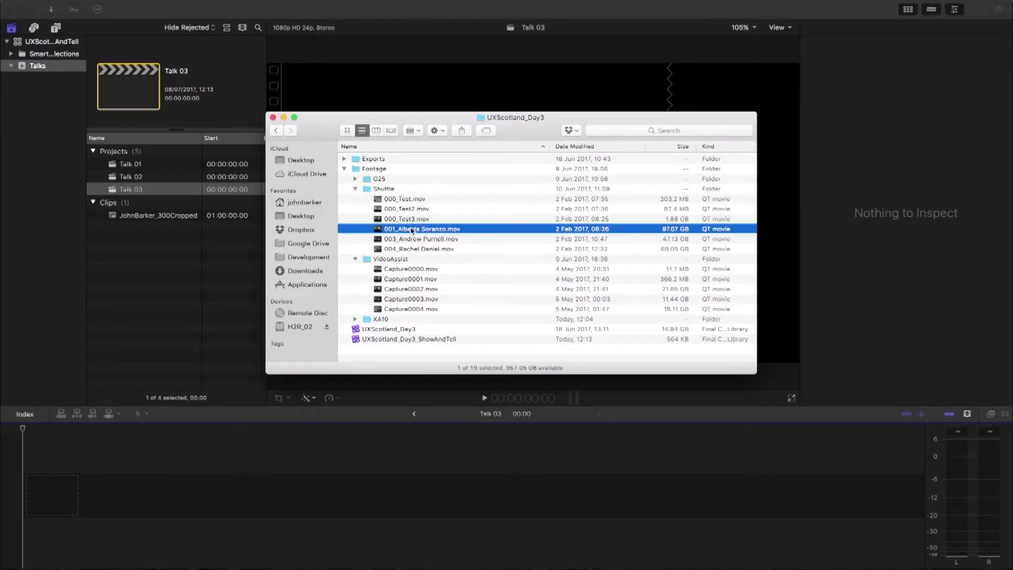
Step: Select the 001, 003 and 004 Shuttle movies and drag them into the Talks event
left_click(412, 249, "shift")
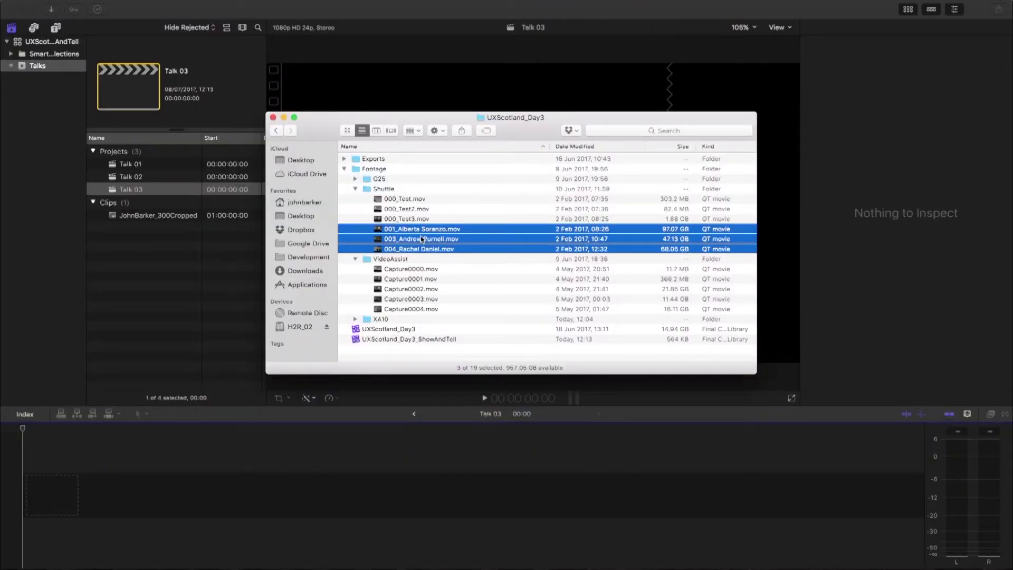
left_click_drag(422, 239, 163, 249)
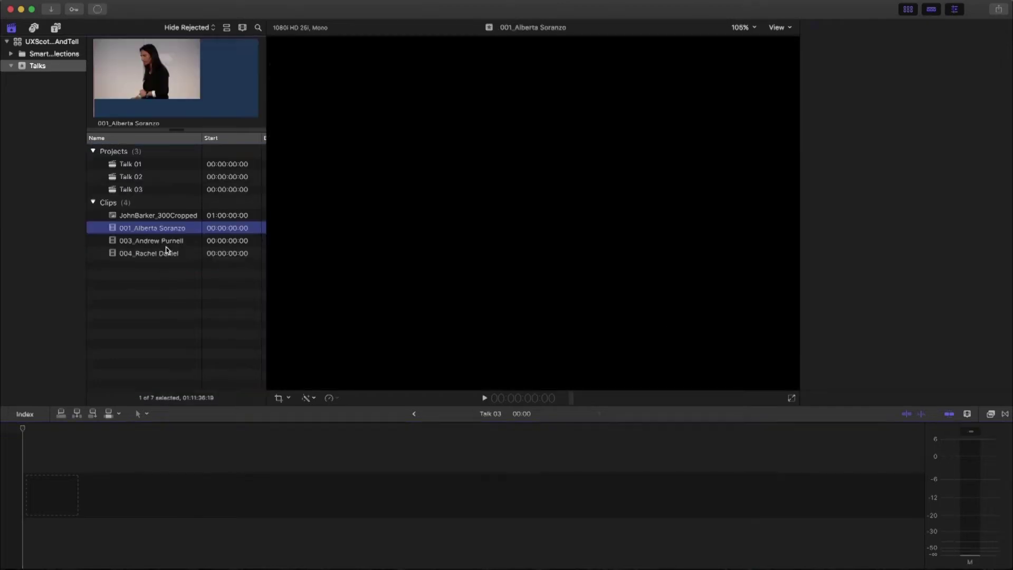
Step: Show the Background Tasks window out of full screen with Thumbnails and Waveforms expanded
left_click(98, 10)
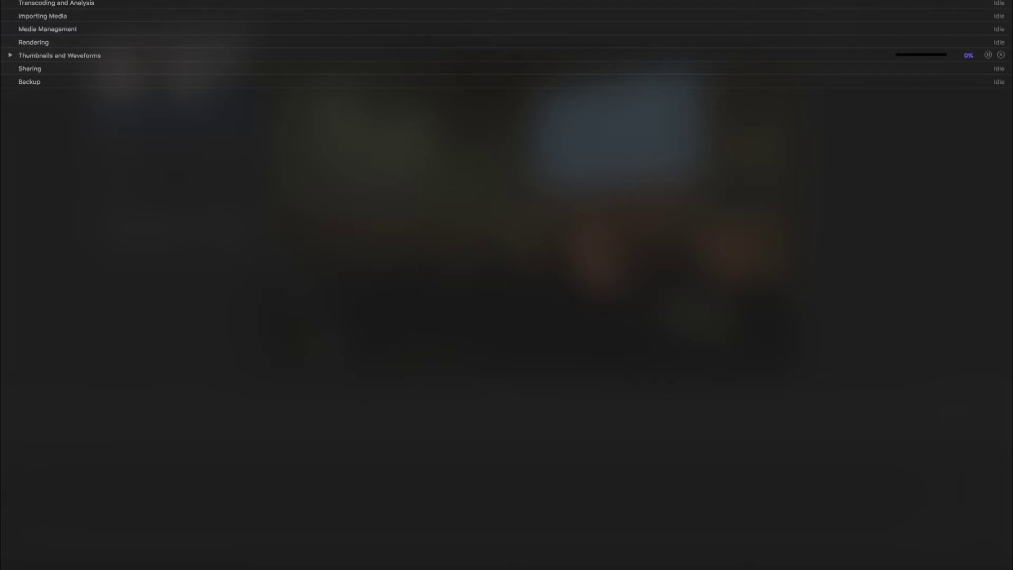
left_click(21, 11)
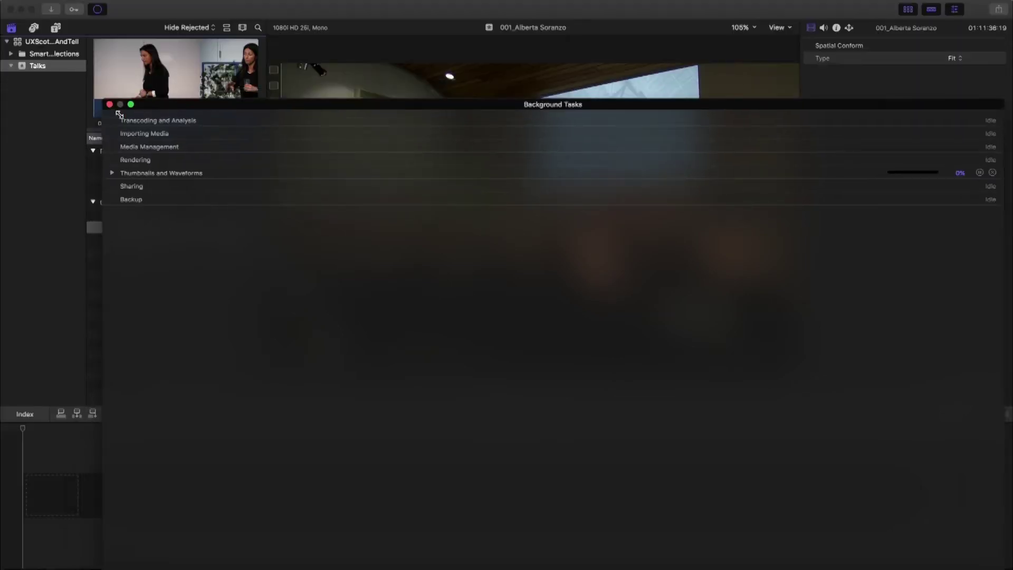
left_click_drag(460, 178, 427, 160)
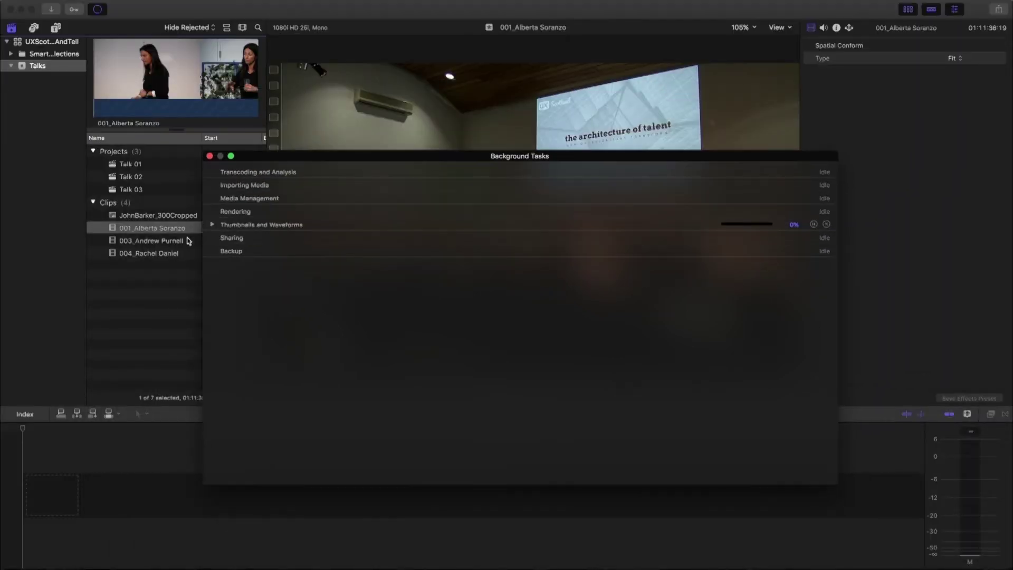
left_click(213, 225)
Step: Drag the 001 talk clip into the empty Talk 01 timeline and zoom in near its end
left_click(210, 157)
left_click(172, 334)
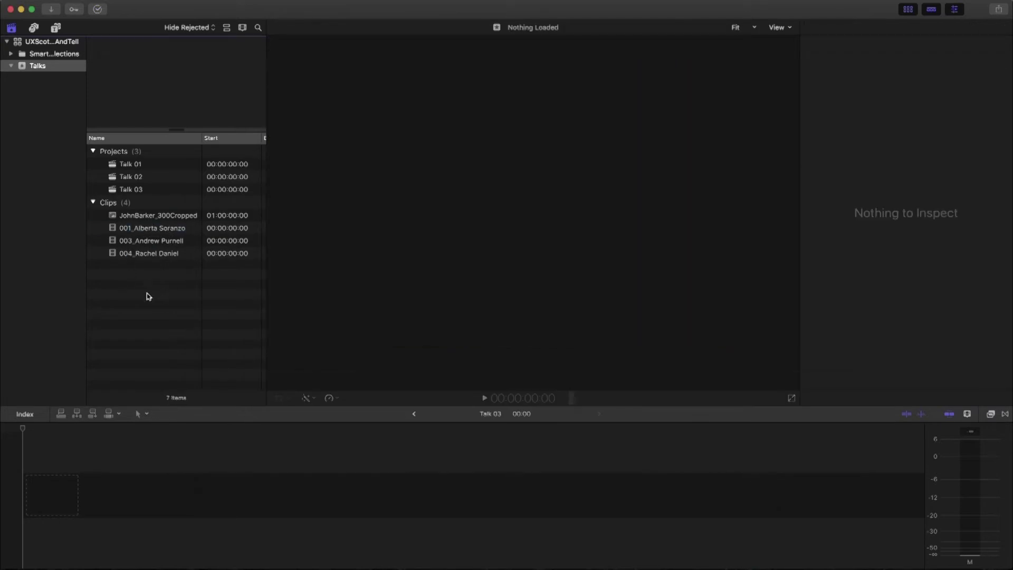
left_click(148, 228)
left_click(154, 167)
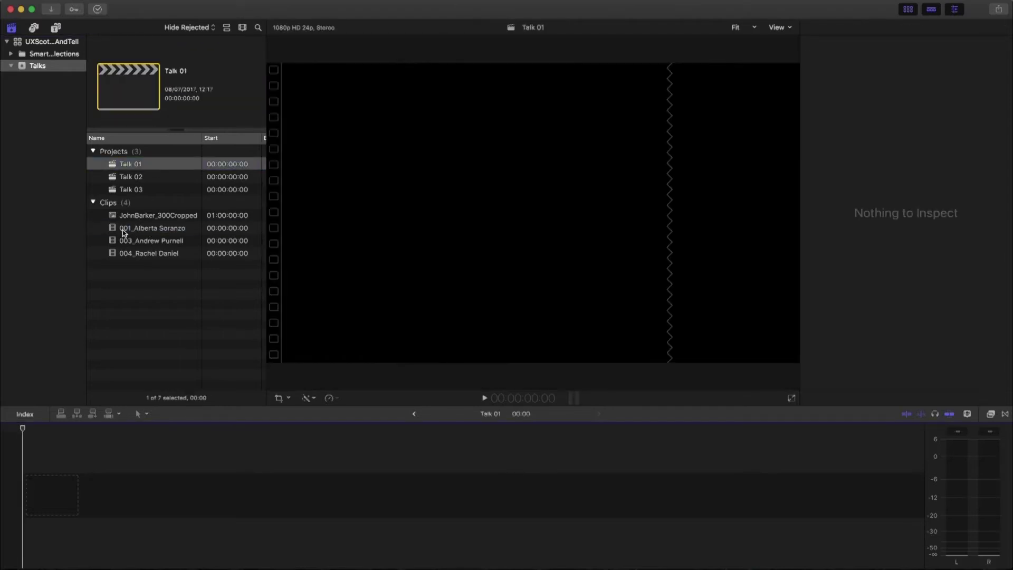
left_click_drag(122, 230, 126, 493)
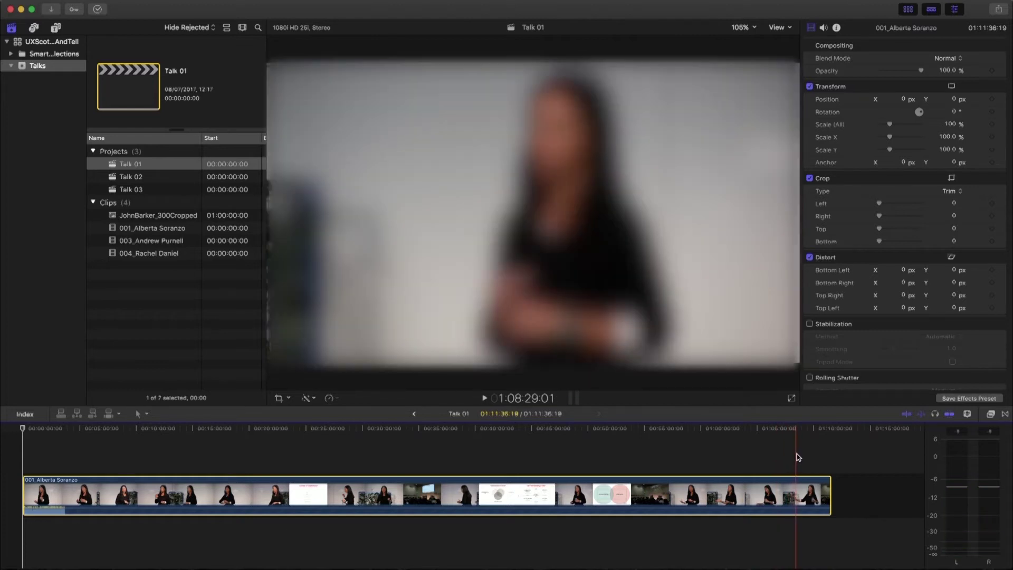
left_click(605, 435)
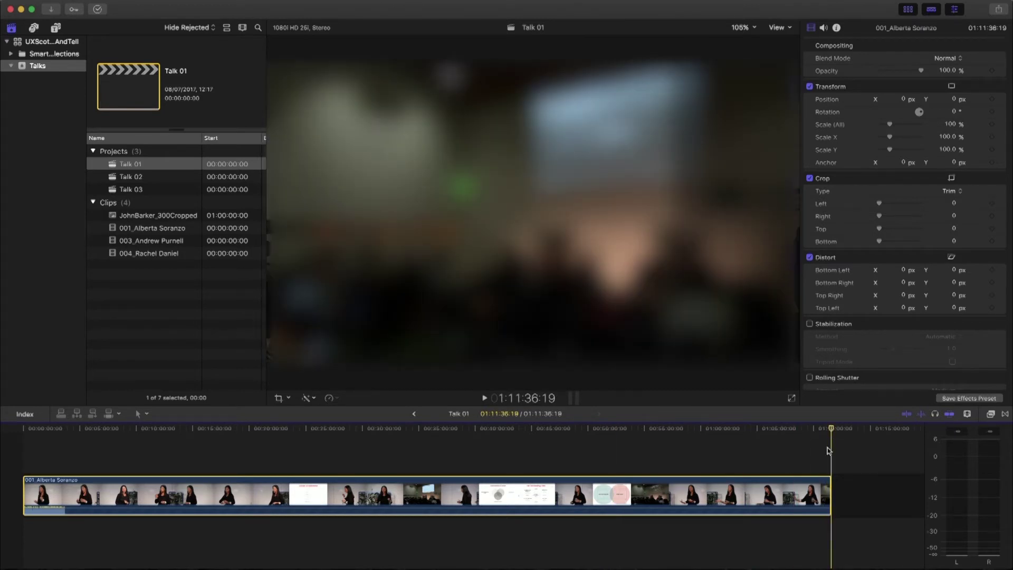
left_click(866, 474)
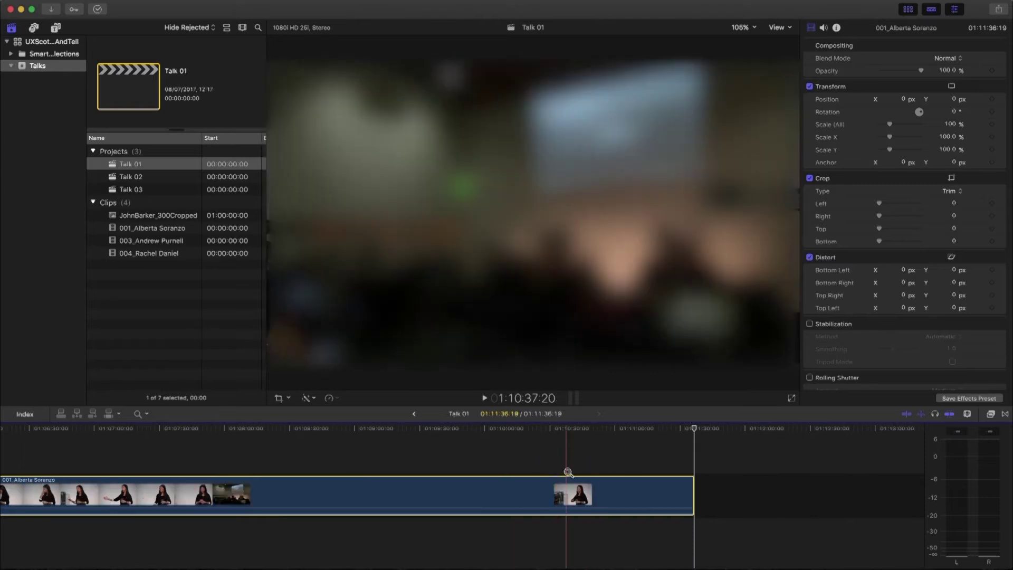
key("a")
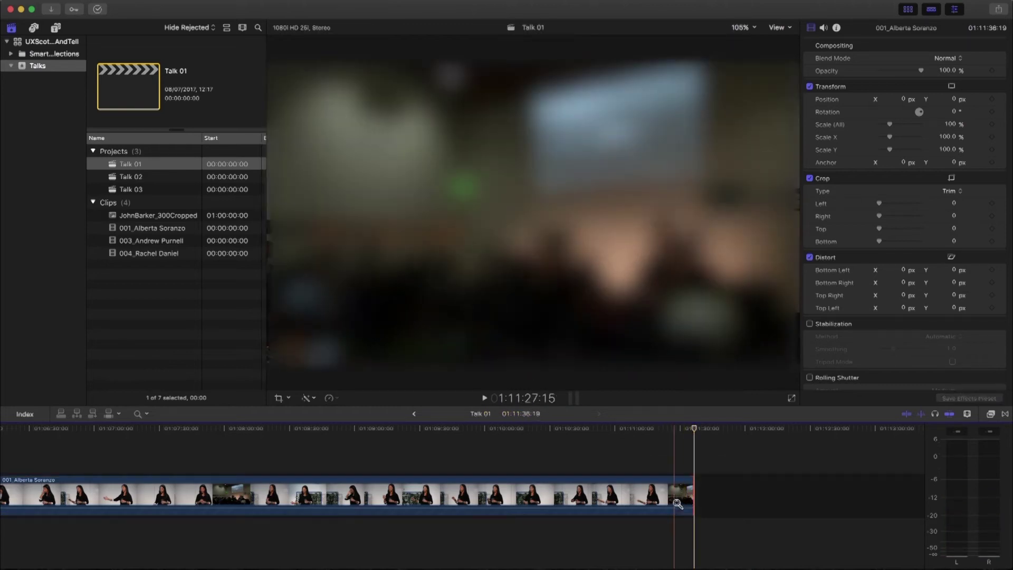
key("z")
key("a")
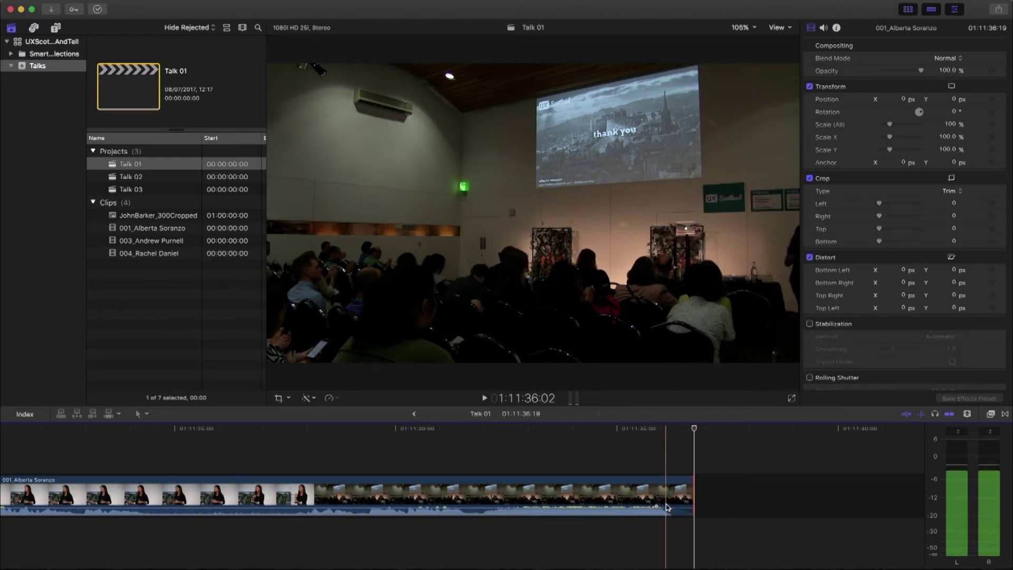
key("shift+z")
key("z")
left_click(32, 443)
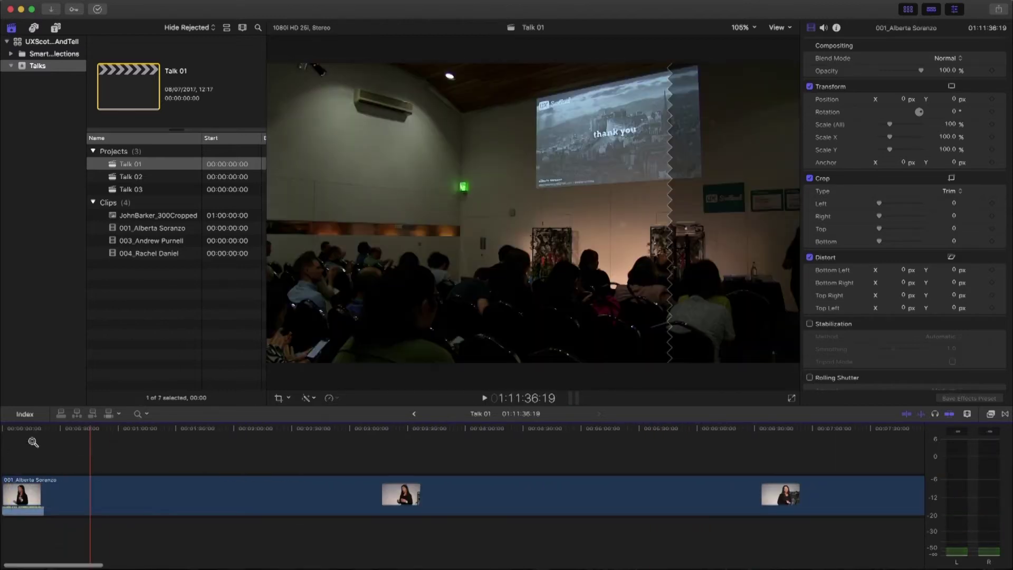
left_click(34, 442)
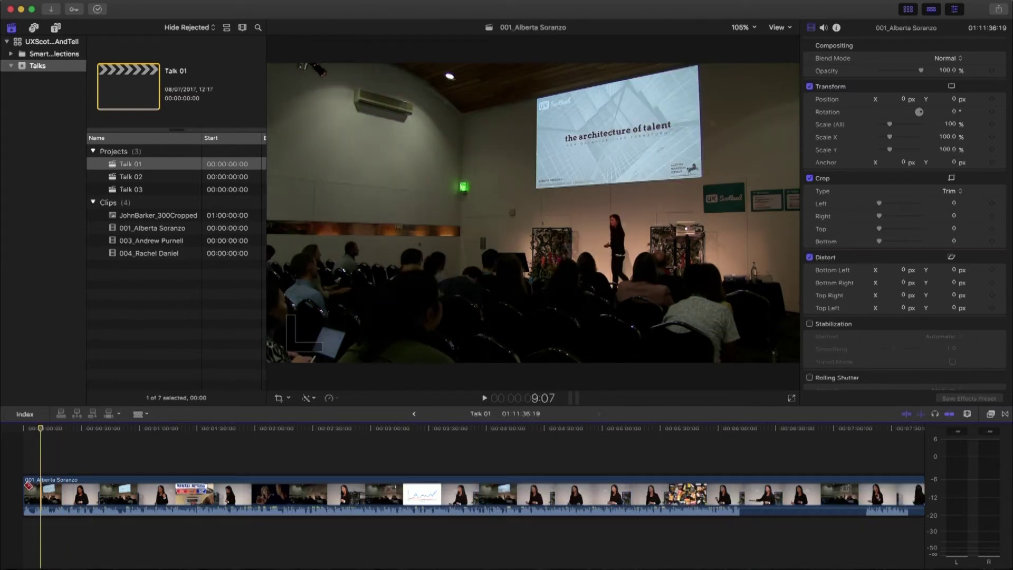
Step: Remove the clip's opening nine seconds so the talk starts at 0, then fit the project
left_click(45, 484)
key("a")
left_click(32, 492)
key("Delete")
key("z")
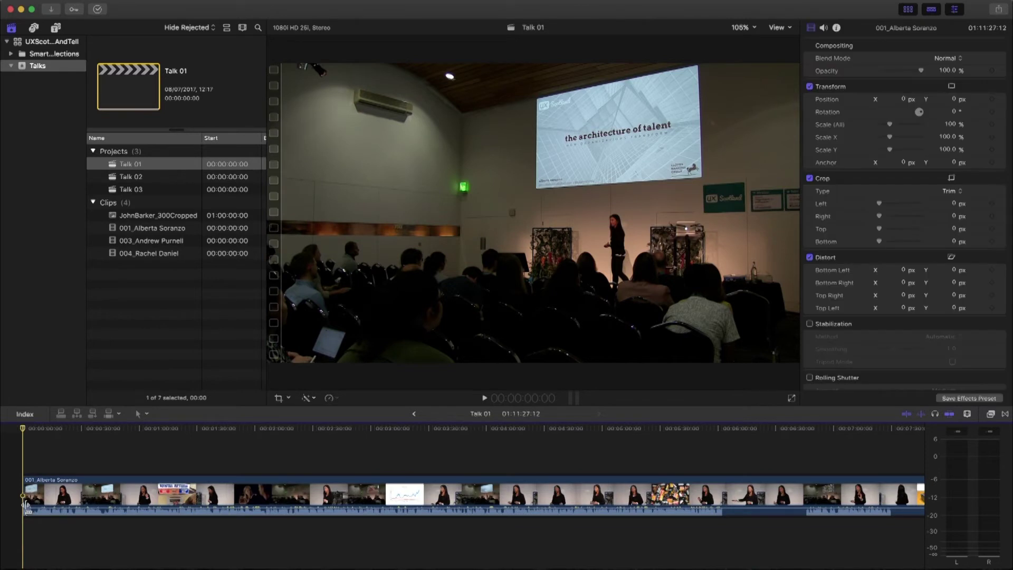
left_click(25, 504)
key("a")
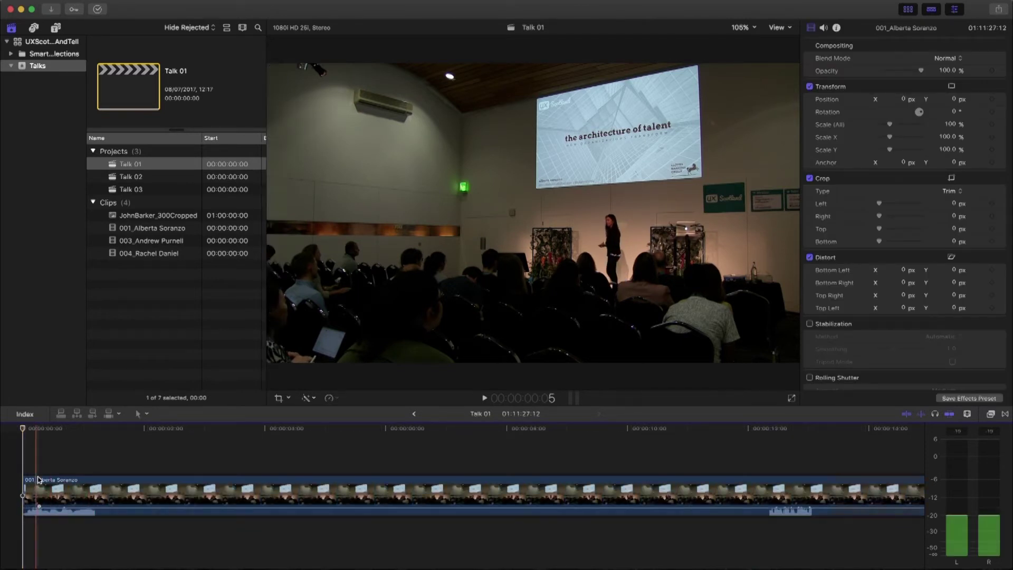
key("shift+z")
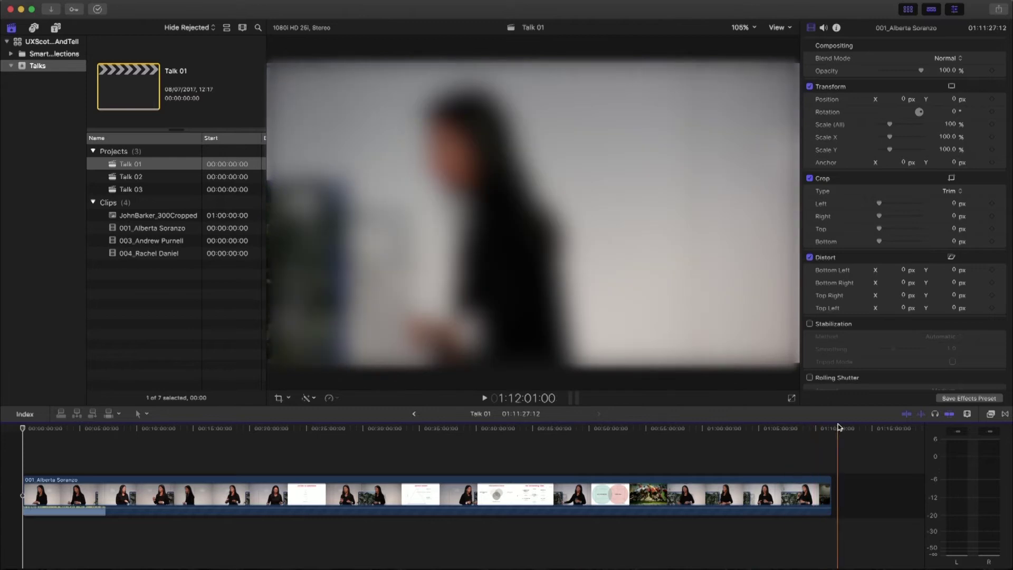
left_click(46, 69)
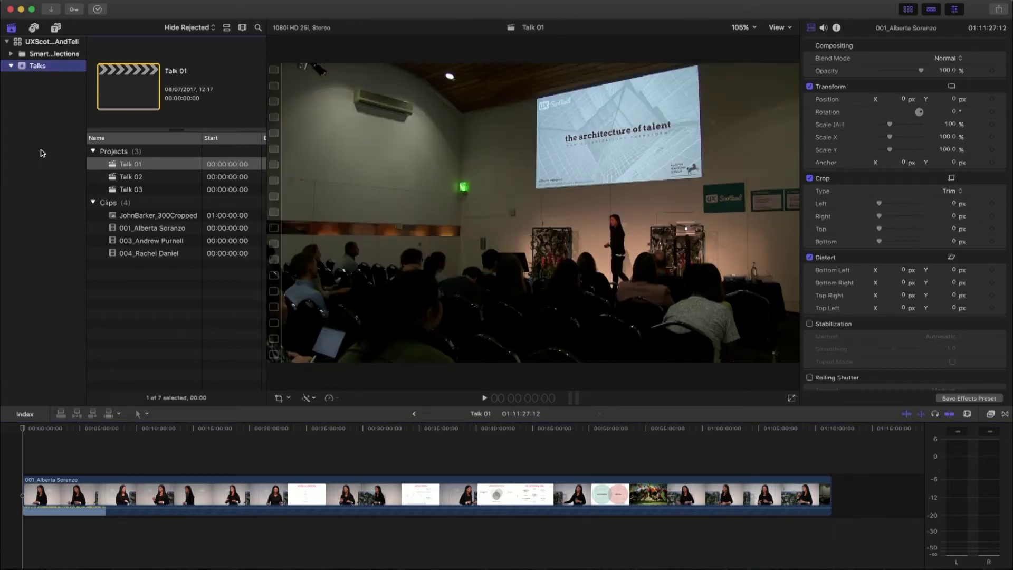
Step: Drag the UXScotland_Opening title from Titles and Generators to the timeline start
left_click(55, 28)
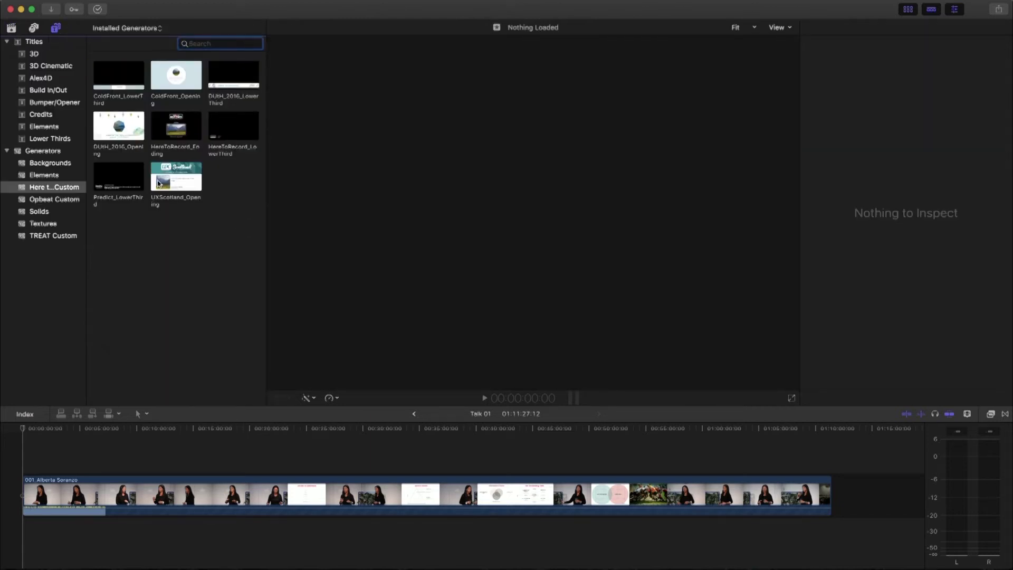
left_click(159, 184)
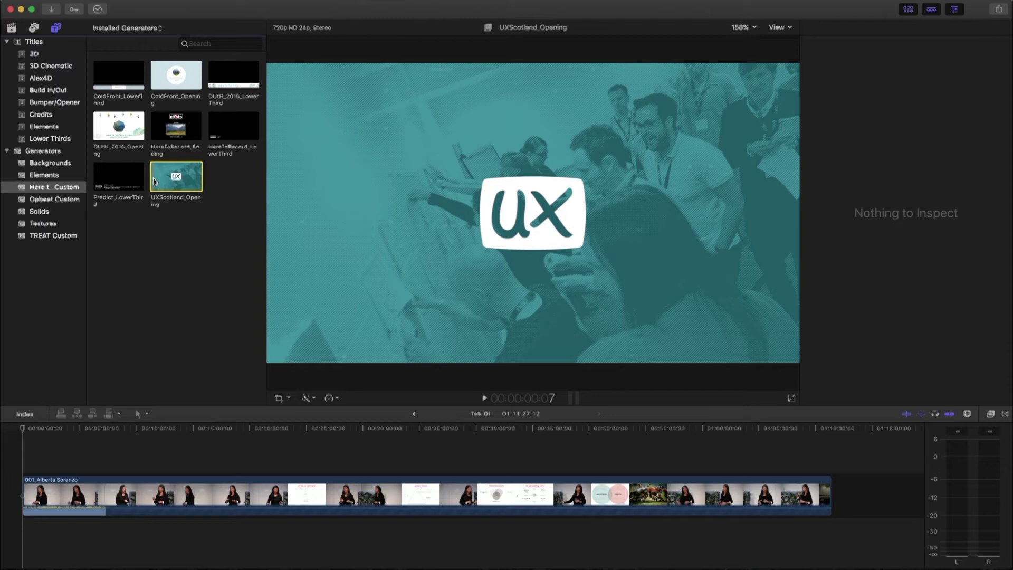
left_click_drag(165, 195, 25, 456)
Step: Push the Alberta clip later and move the opening title back to 0 so it plays first
key("z")
left_click(36, 465)
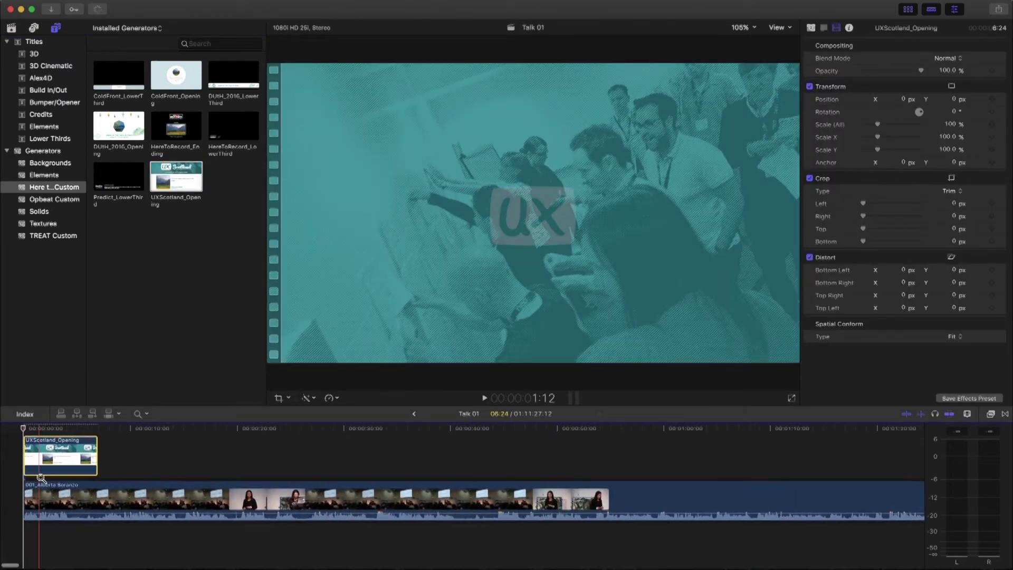
key("a")
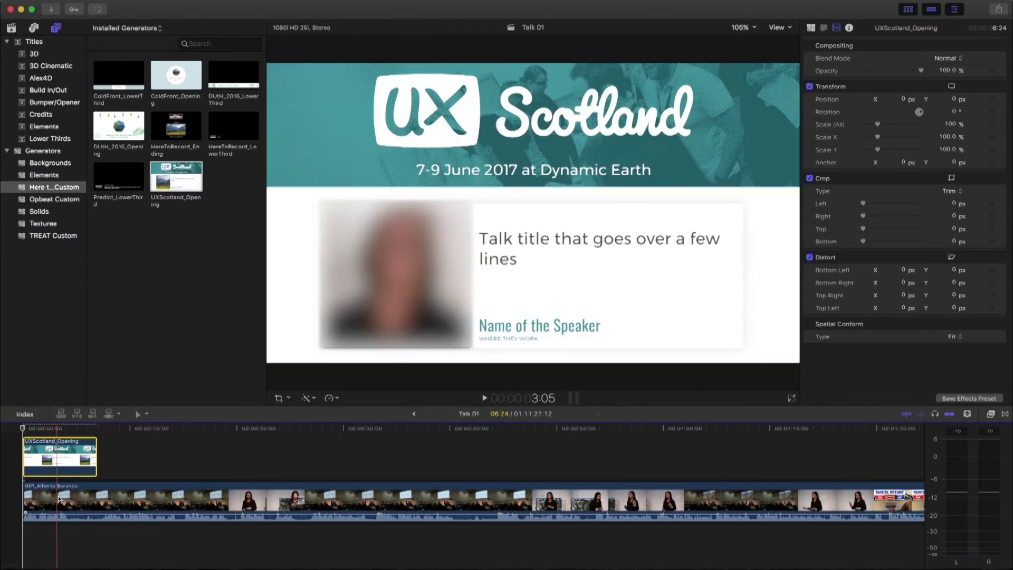
left_click_drag(63, 498, 120, 498)
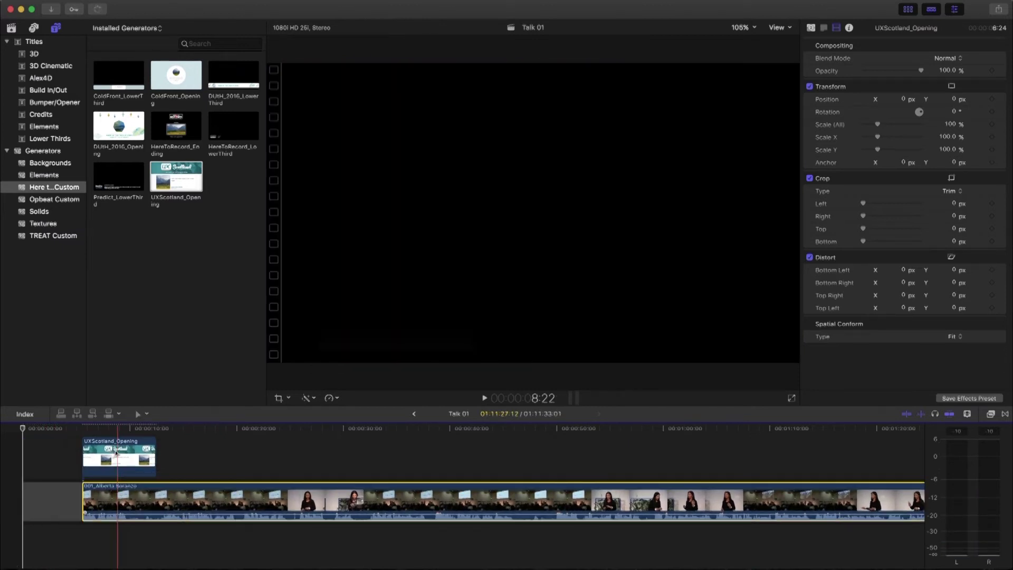
left_click_drag(116, 453, 23, 422)
left_click(27, 443)
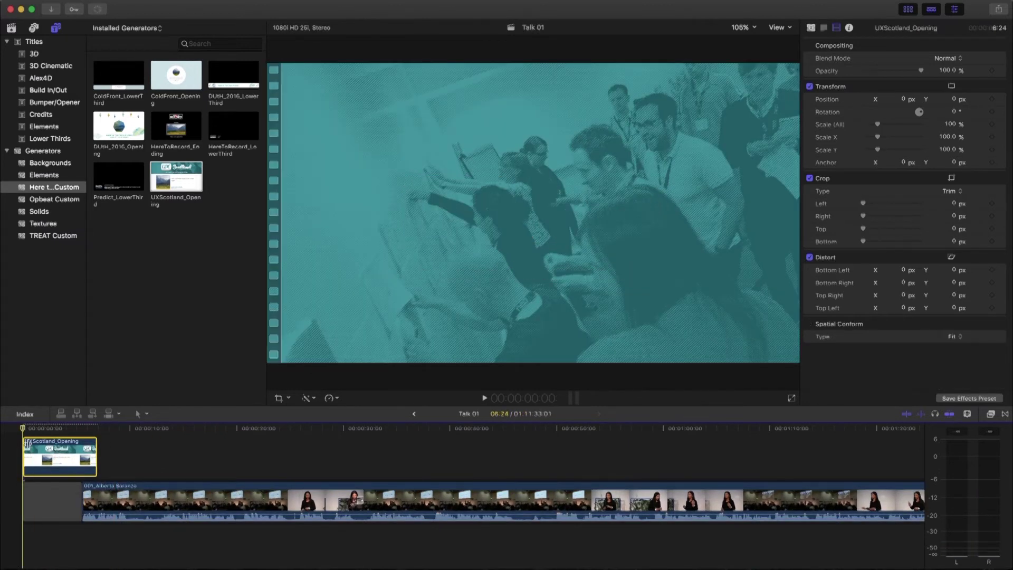
Step: In the title's published parameters, enter 'This is my talk' and replace the placeholder with the speaker's name
left_click(825, 29)
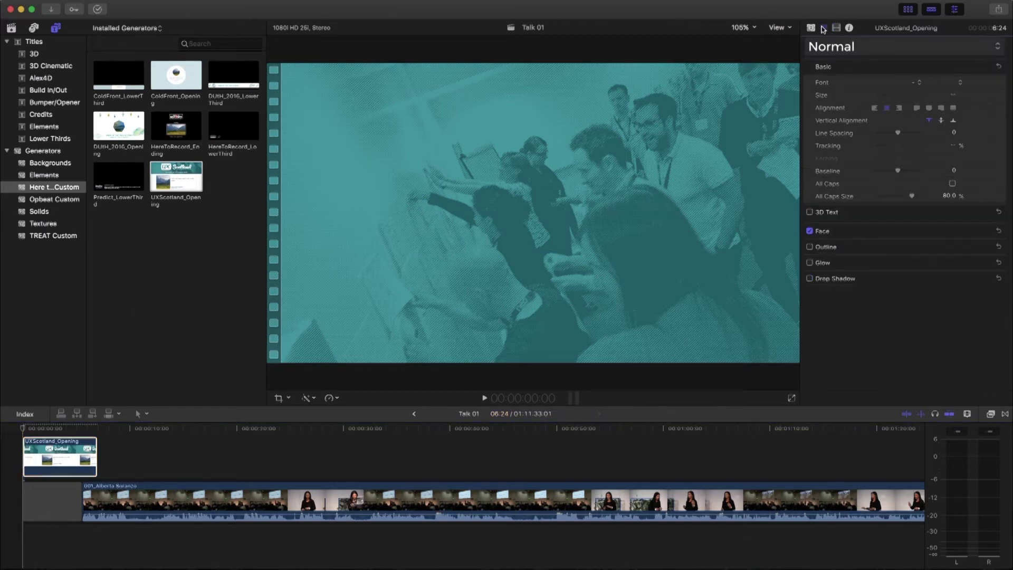
left_click(811, 27)
left_click_drag(904, 74, 917, 58)
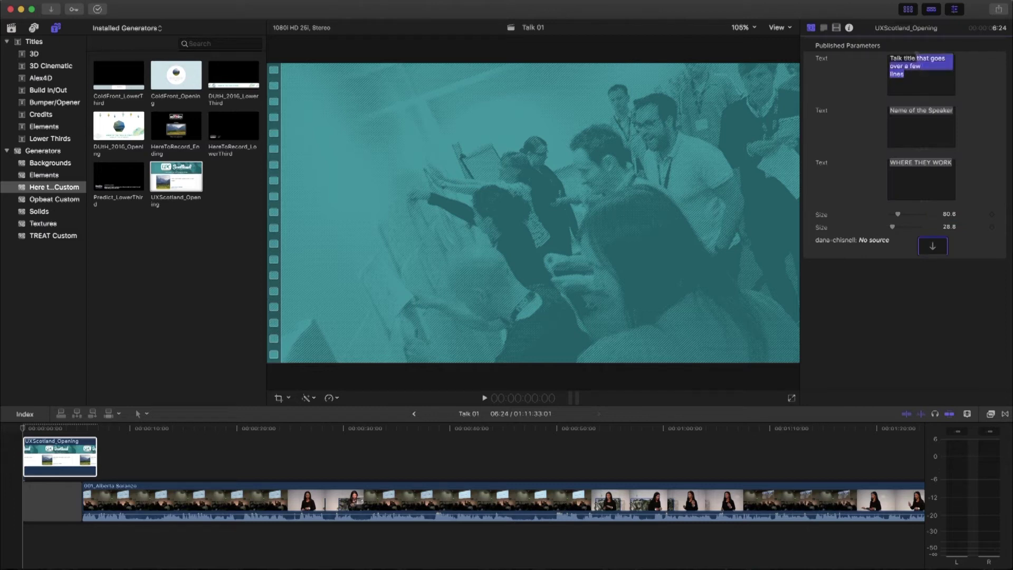
type("This is my talk")
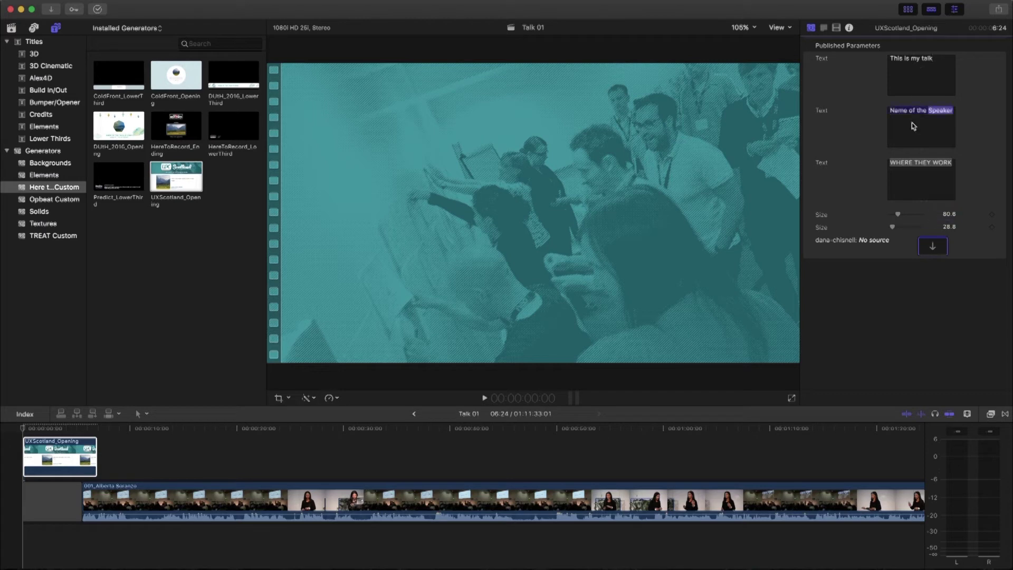
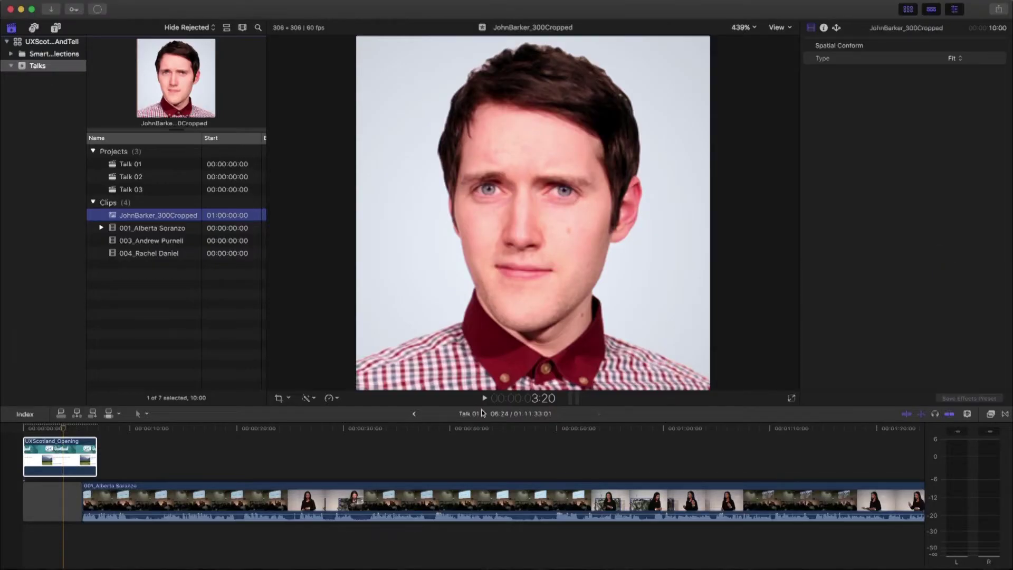
Step: Play the opening title card from its start, then select and delete the gap before the talk clip
left_click(53, 448)
left_click_drag(62, 428, 3, 433)
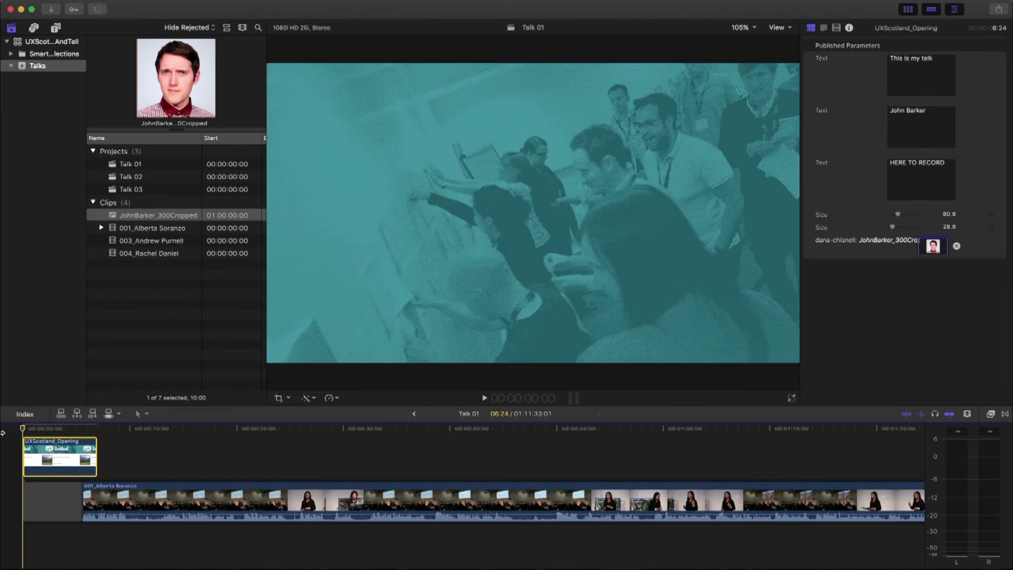
key("space")
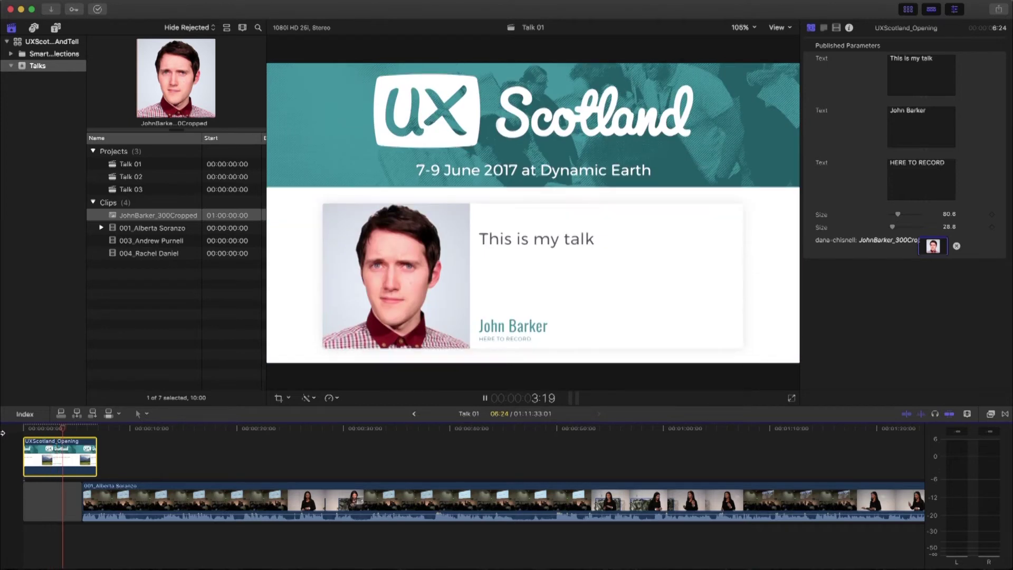
key("space")
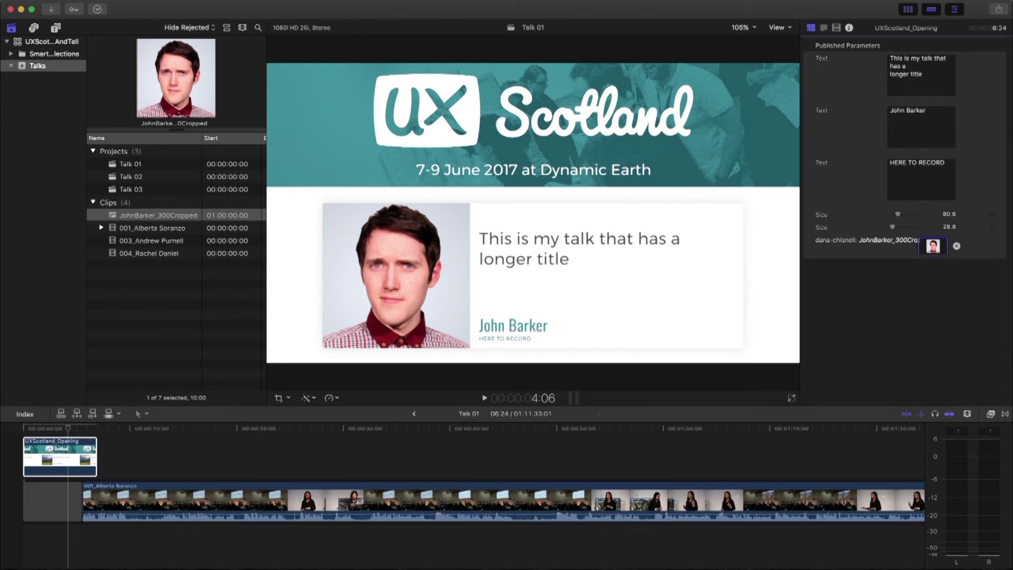
left_click(65, 487)
key("Delete")
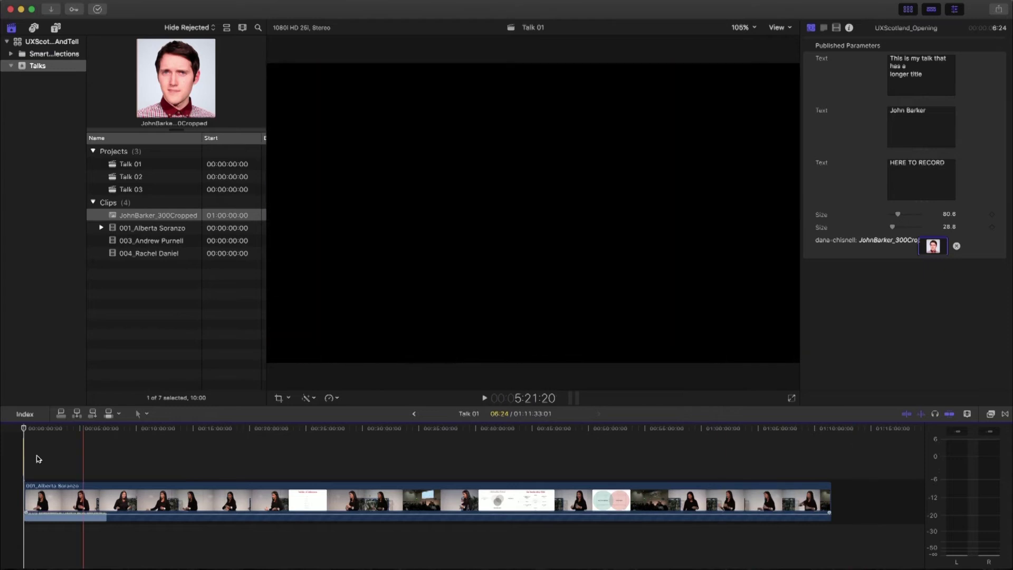
Step: Restore the deleted opening title and gap, then split the Alberta clip partway through
key("super+z")
key("z")
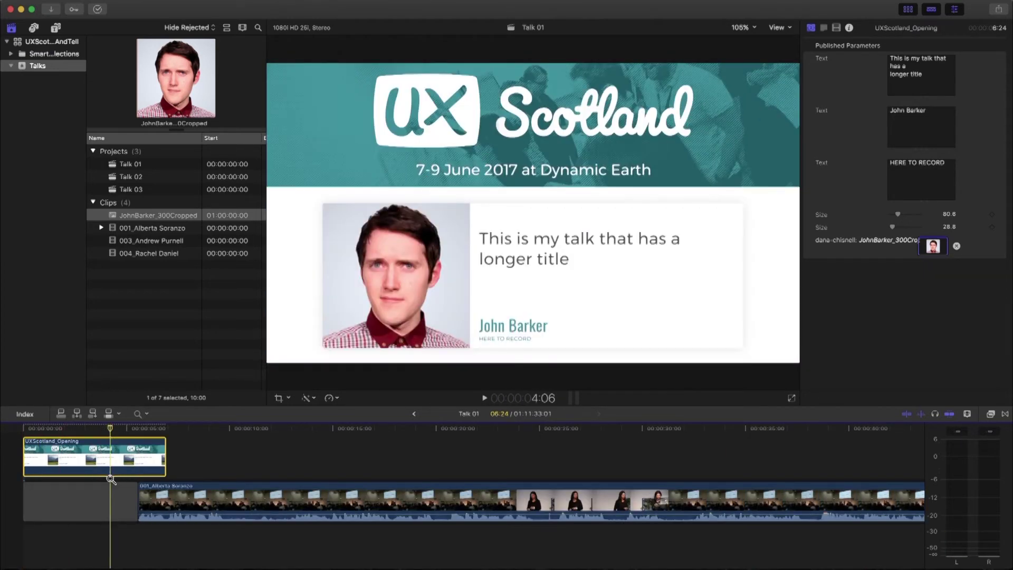
key("b")
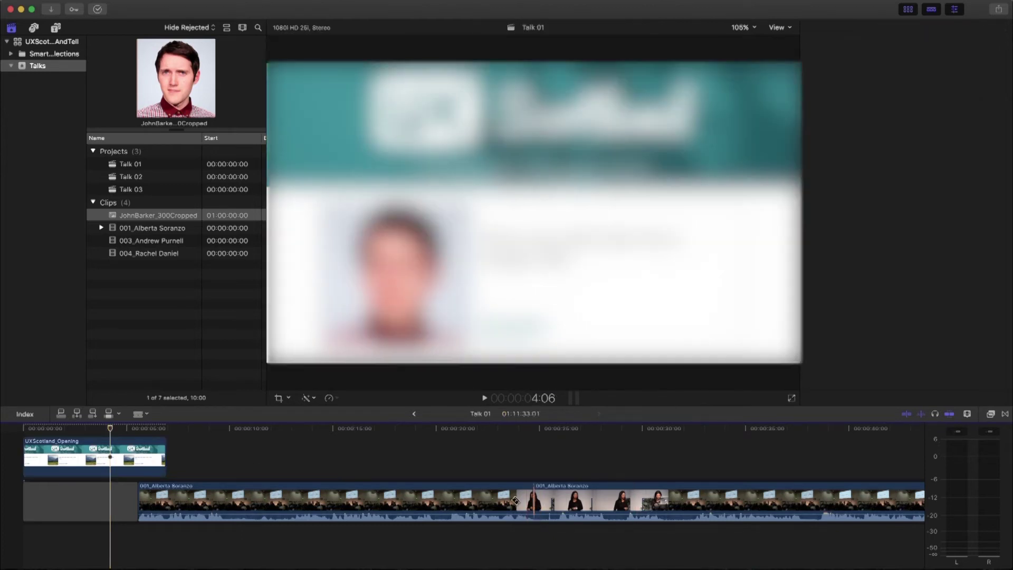
left_click(495, 500)
Step: Delete the Alberta footage after the split, shortening Talk 01 to about 22 seconds
key("a")
left_click(686, 506)
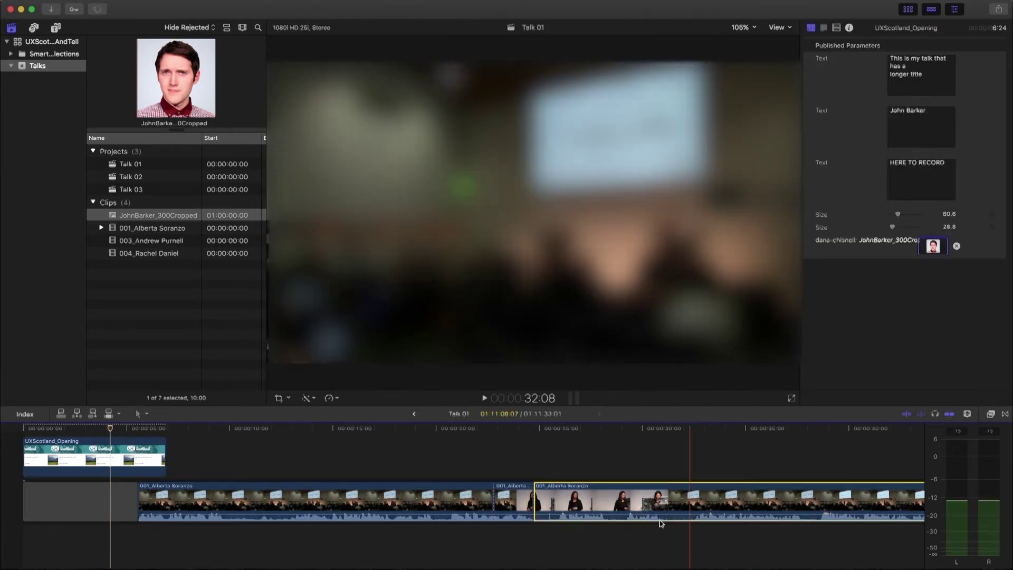
key("Delete")
left_click(525, 500)
key("Delete")
key("shift+z")
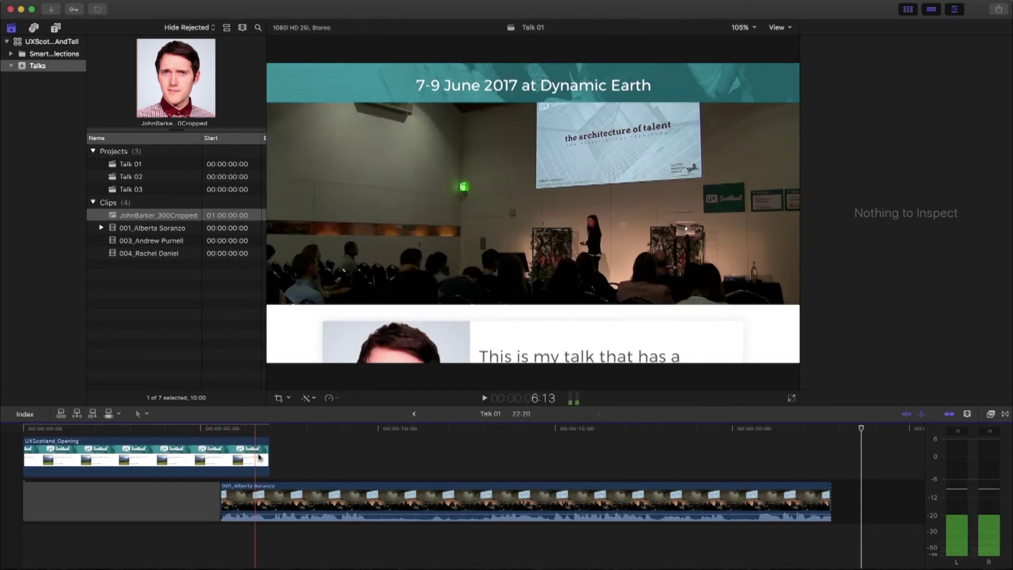
left_click(255, 428)
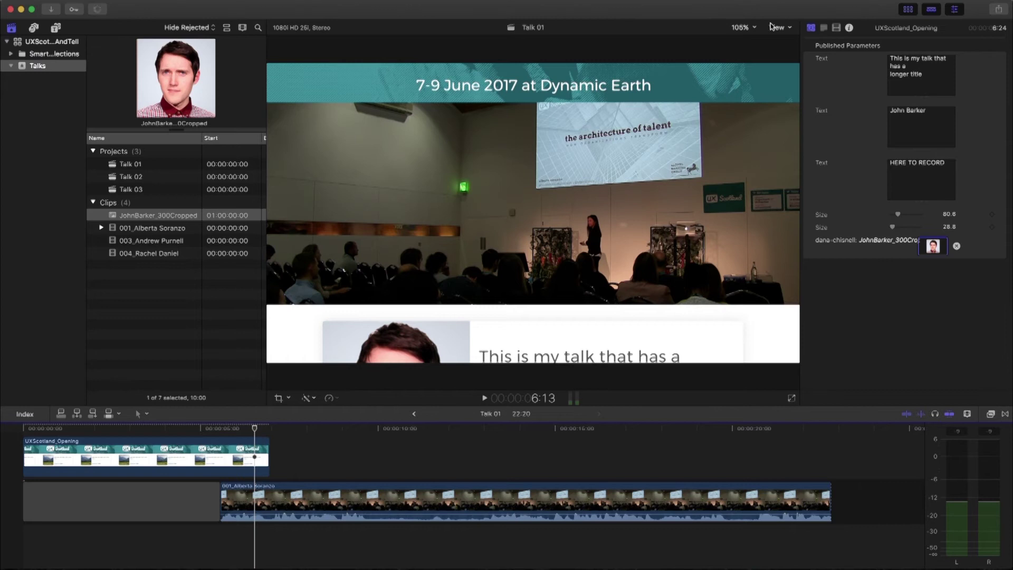
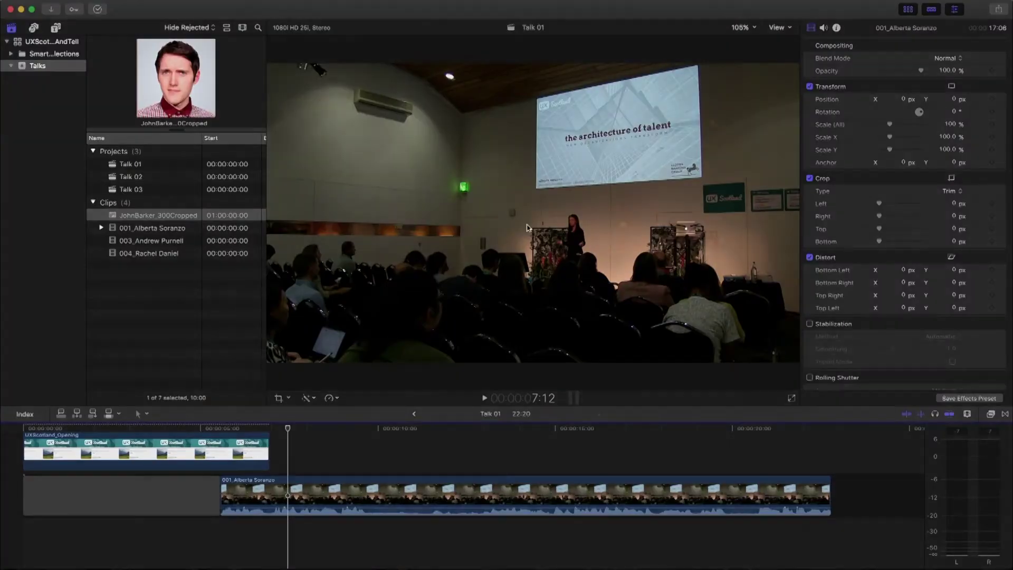
Step: Open the Media Import window with Cmd+I
key("super+i")
Step: Preview G25 Clip #1 from the H2R_02 card, mark a short range, and close Media Import
scroll(268, 337, "down", 3)
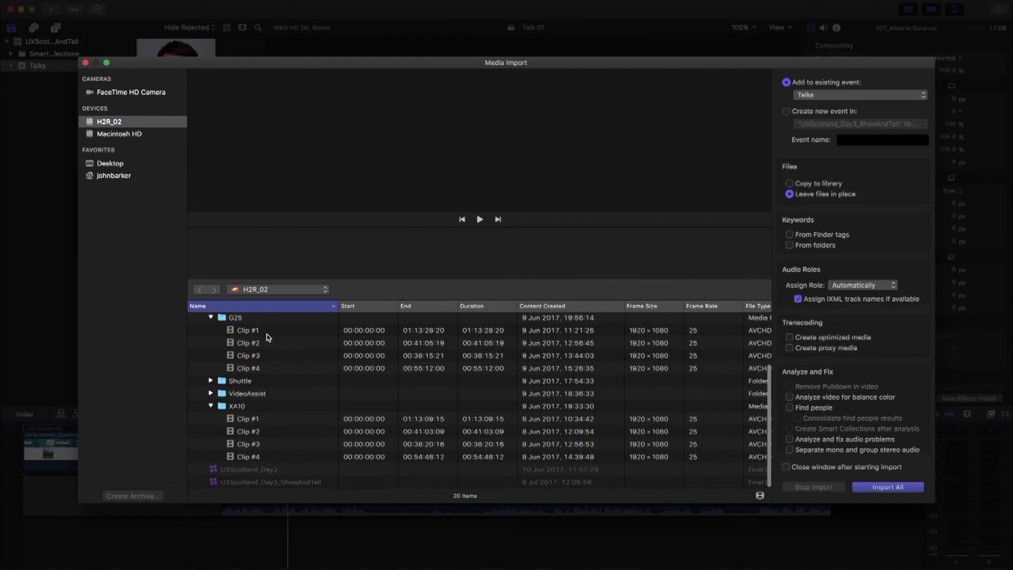
left_click(268, 333)
left_click(273, 270)
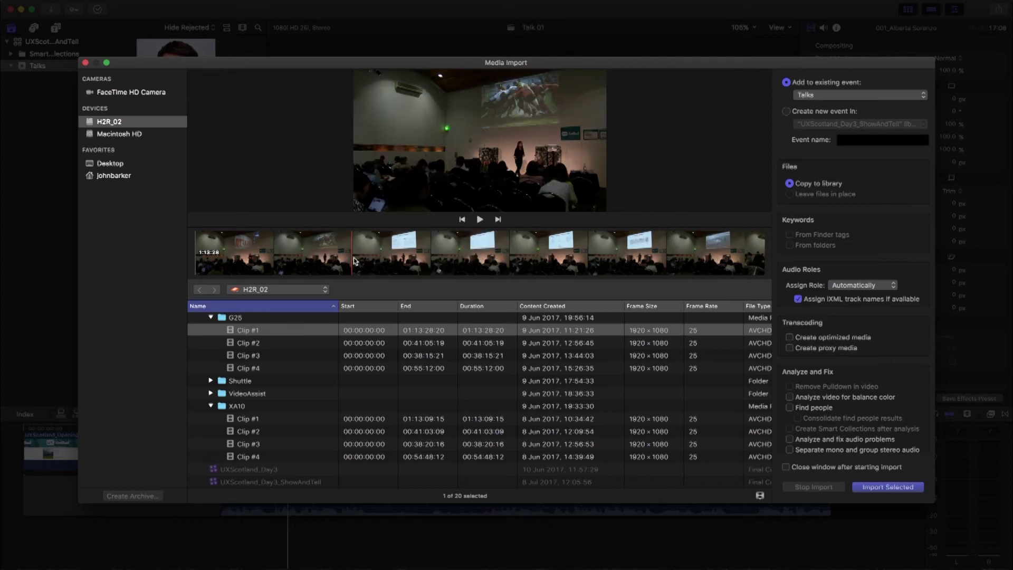
left_click_drag(627, 242, 640, 241)
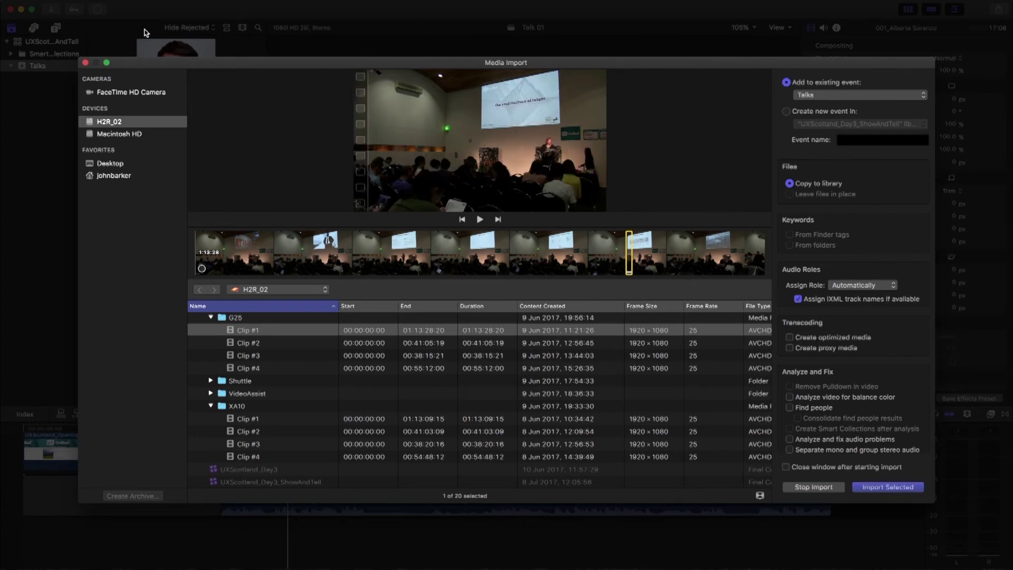
left_click(86, 63)
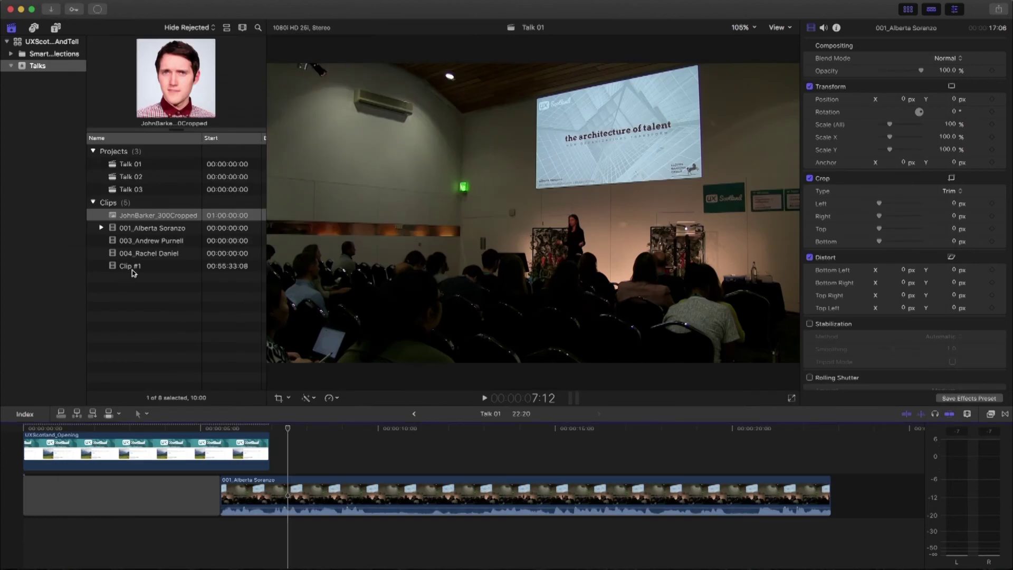
Step: Connect Clip #1 above the talk clip in Talk 01 and cut away its tail
left_click(131, 267)
left_click_drag(525, 350, 839, 489)
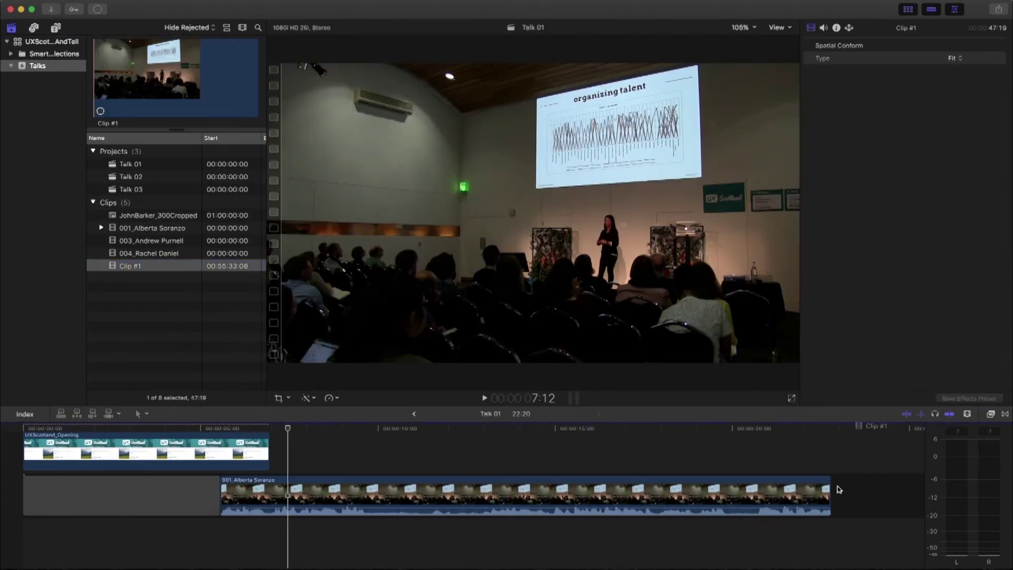
left_click_drag(659, 435, 695, 443)
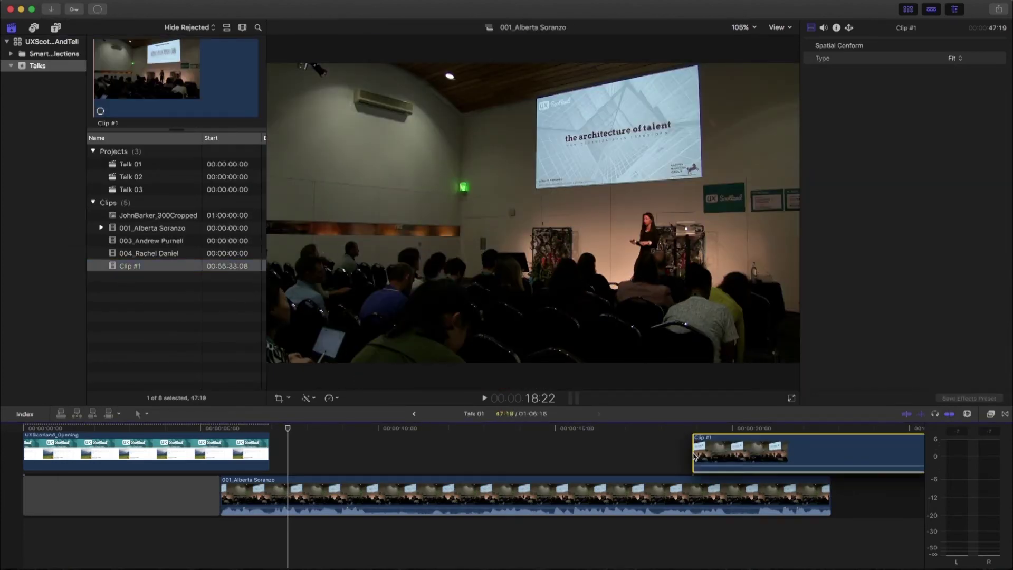
left_click(831, 442)
key("a")
left_click(847, 452)
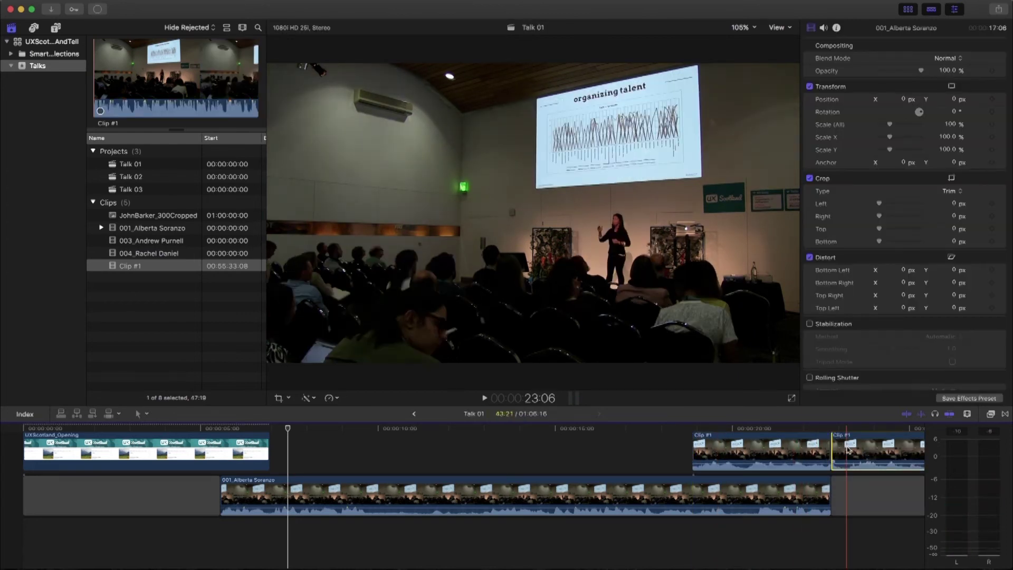
key("Delete")
left_click(847, 452)
left_click(859, 501)
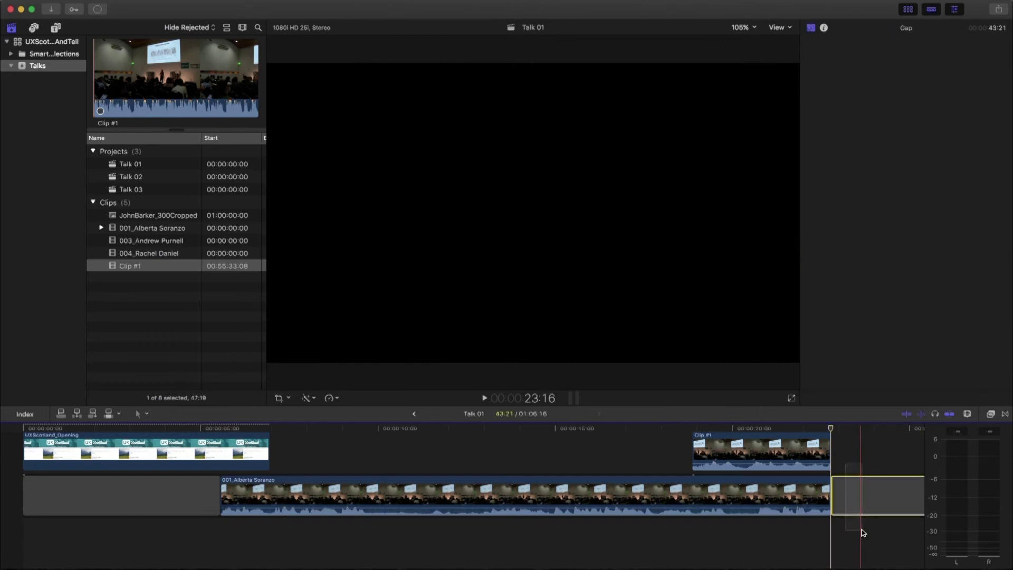
key("Delete")
left_click_drag(780, 459, 598, 457)
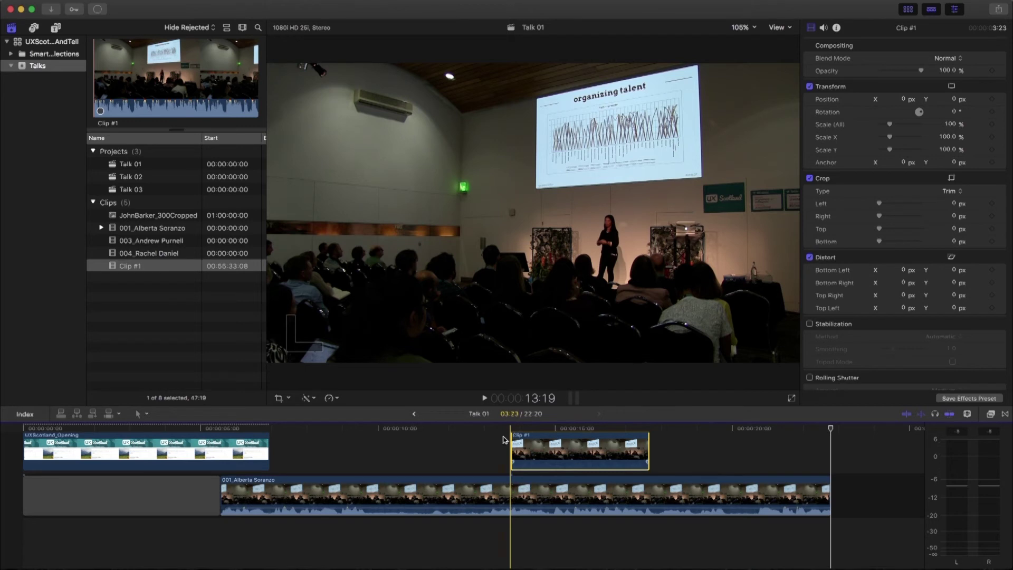
scroll(420, 513, "up", 2)
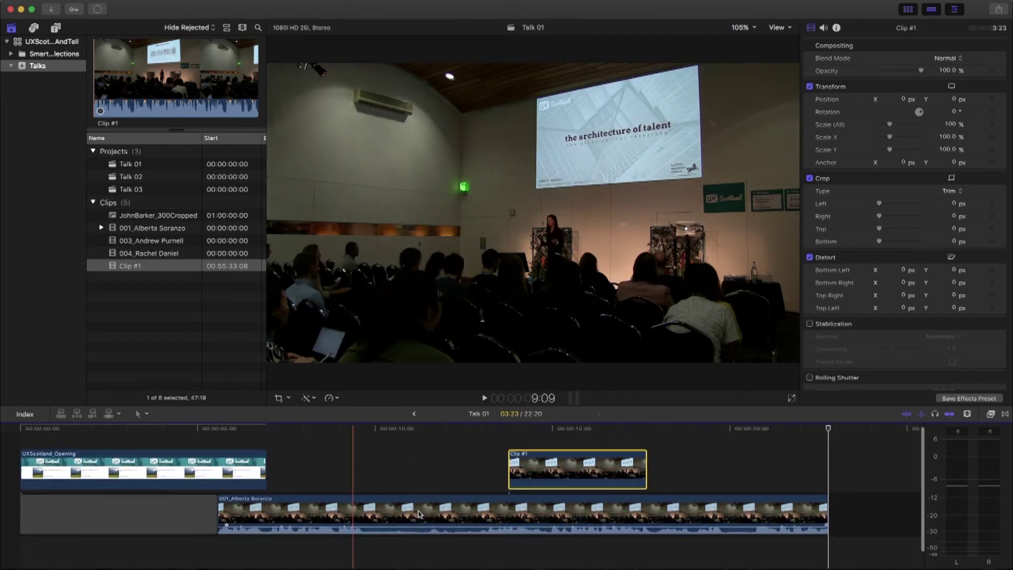